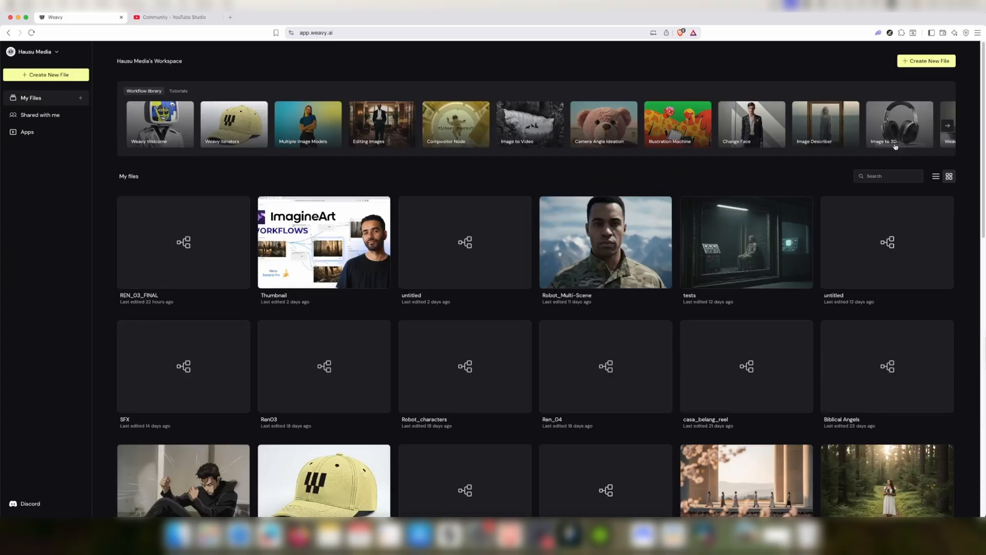
Create a new file and import the soldier image from Downloads onto the canvas
click(929, 65)
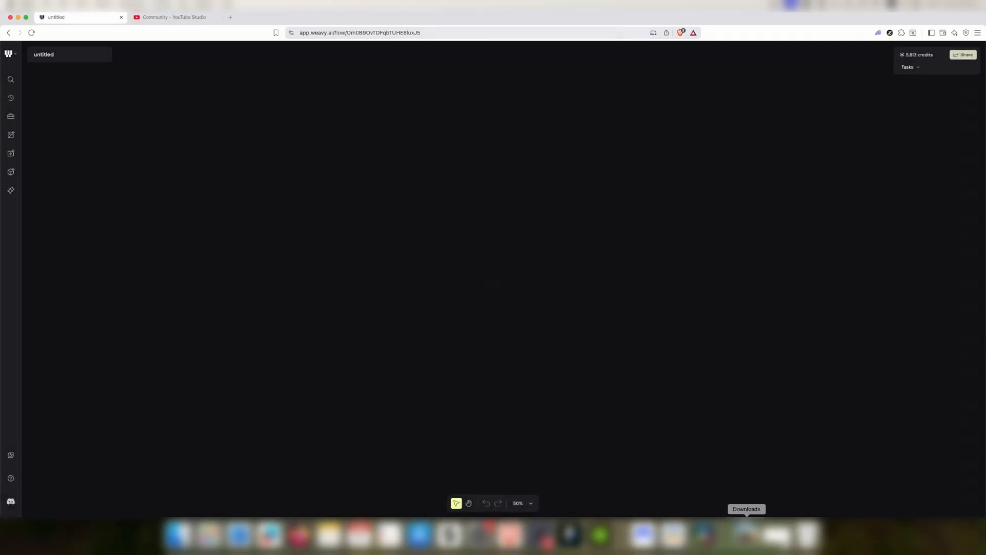
click(746, 534)
drag(748, 502, 379, 299)
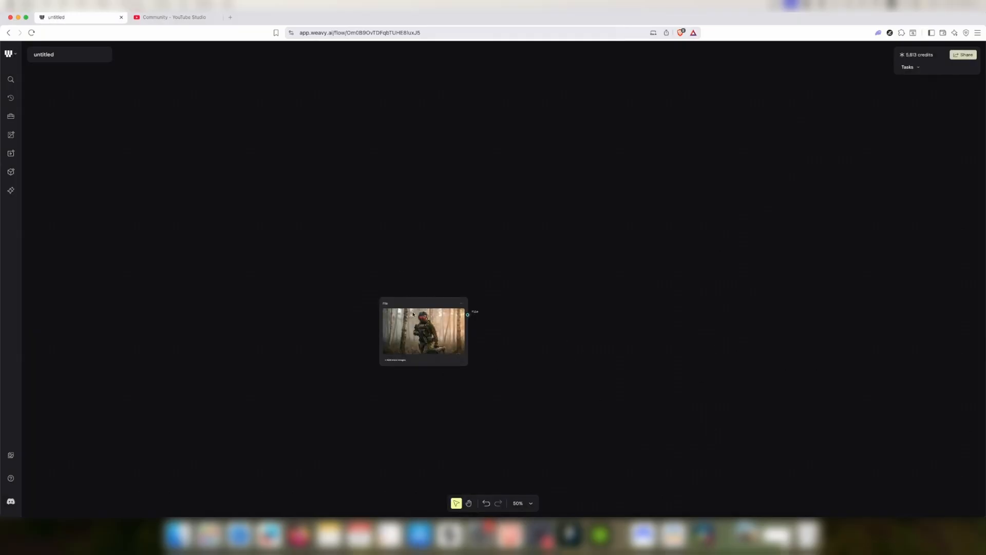
scroll(417, 324, up, 6)
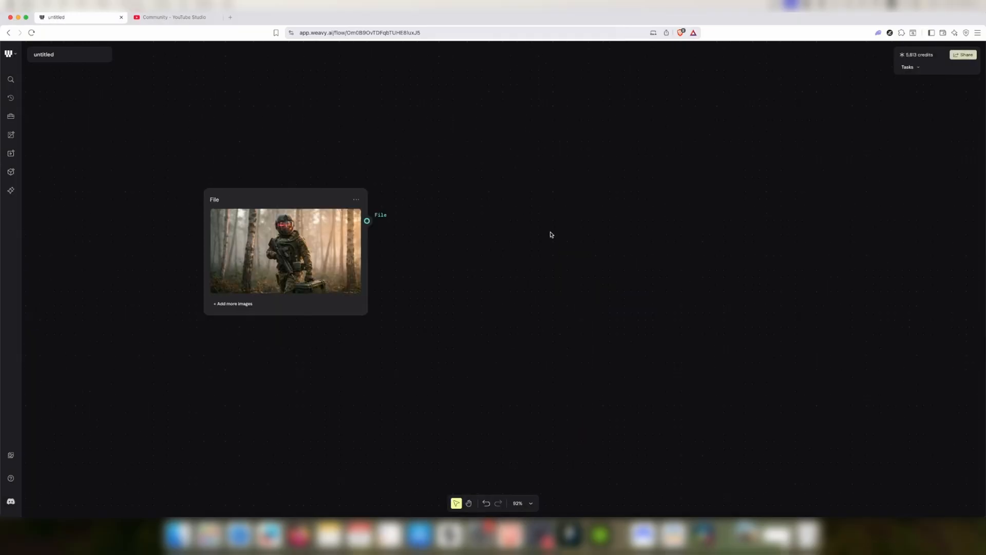
scroll(549, 244, down, 2)
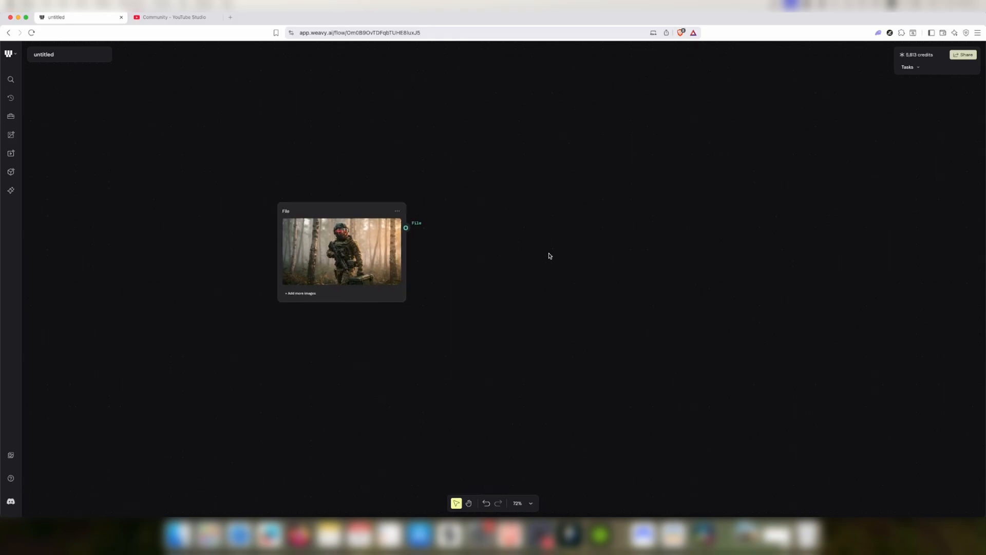
Add a Run Any LLM node from the text tools to the canvas
right_click(556, 232)
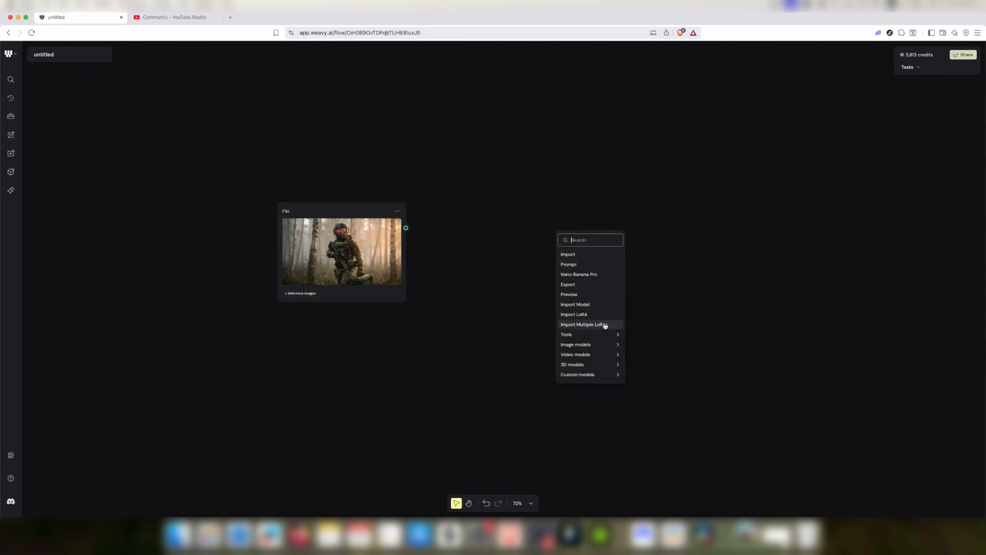
mouse_move(601, 334)
mouse_move(660, 337)
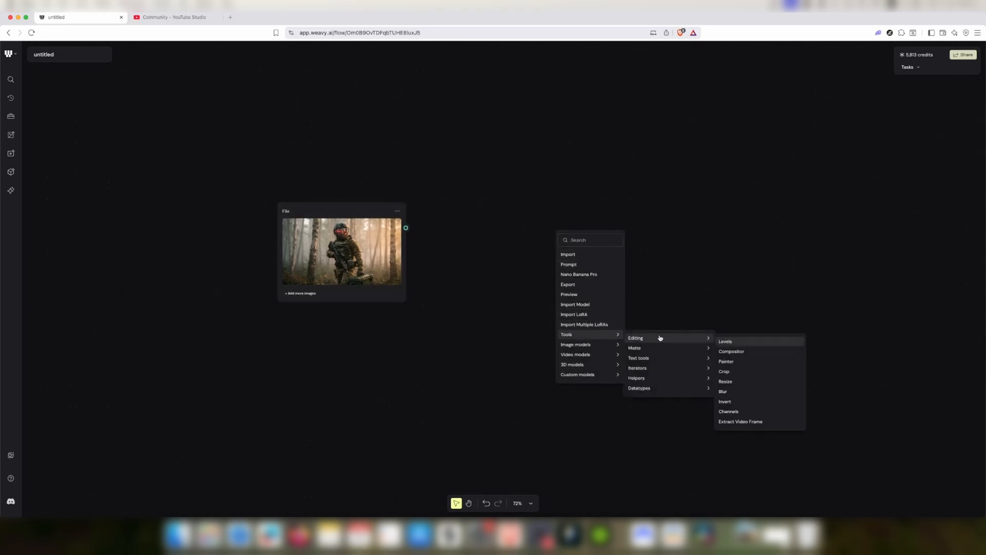
mouse_move(657, 382)
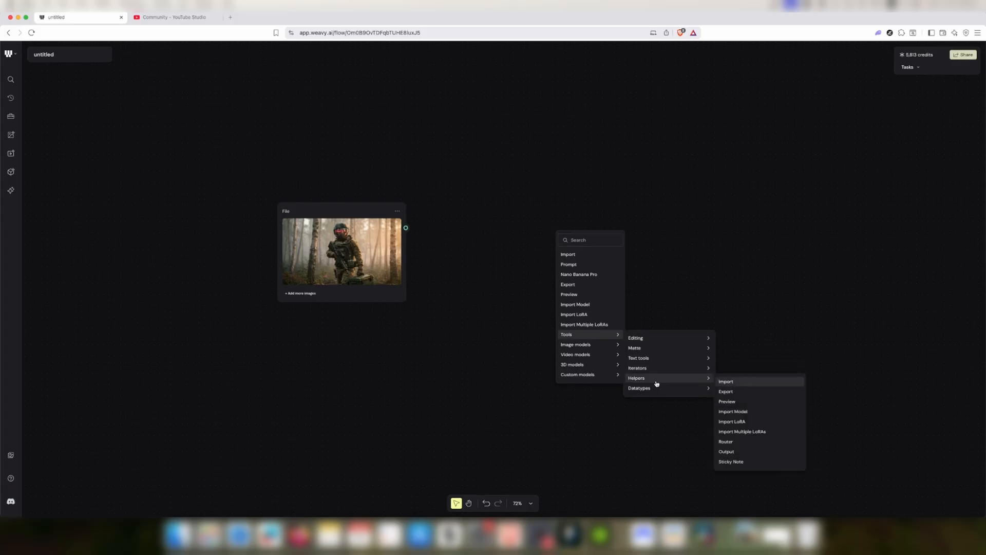
mouse_move(657, 360)
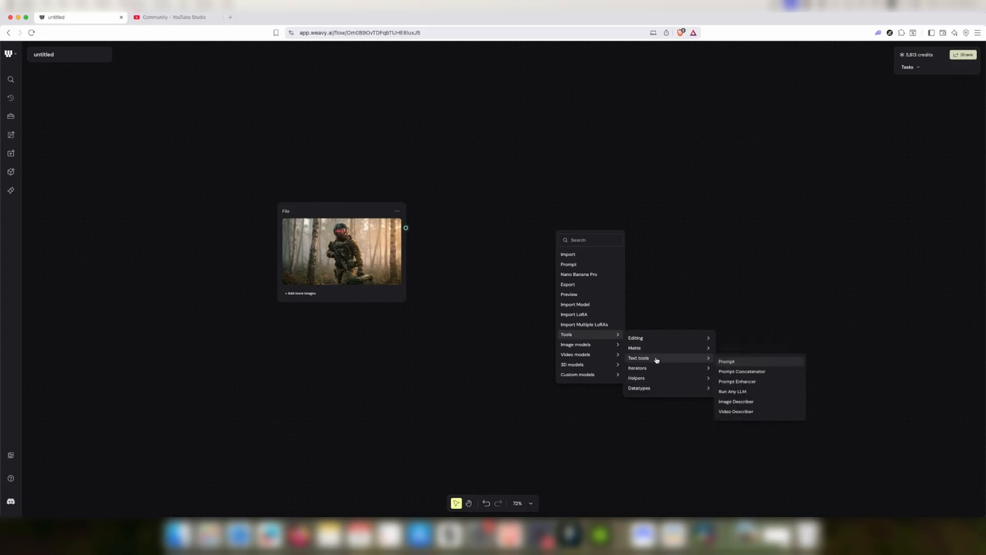
click(744, 391)
drag(686, 327, 632, 261)
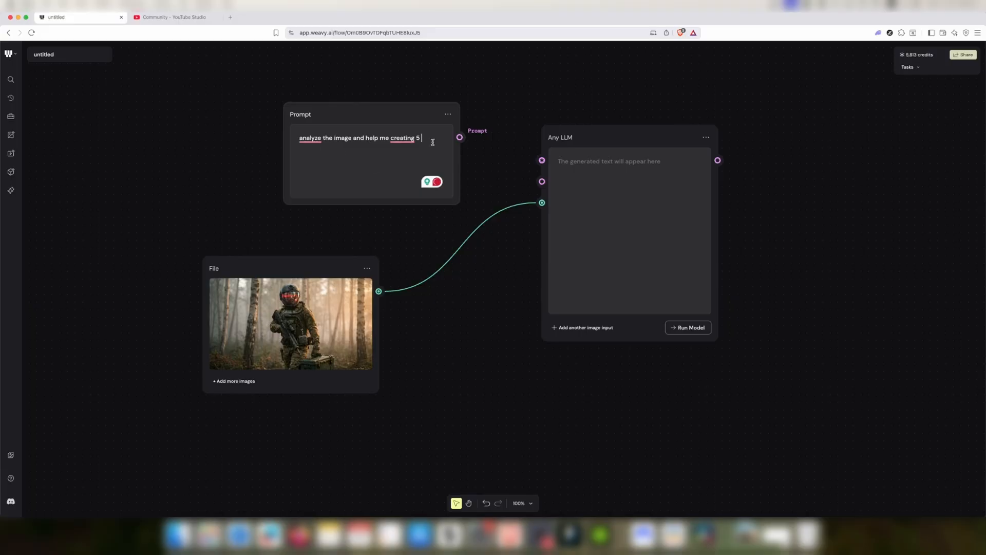
Write a prompt asking for 7 actions of this character walking the forest, by a stale lake and seeing a white horse, separated by "*"
text(ctions involving this cha)
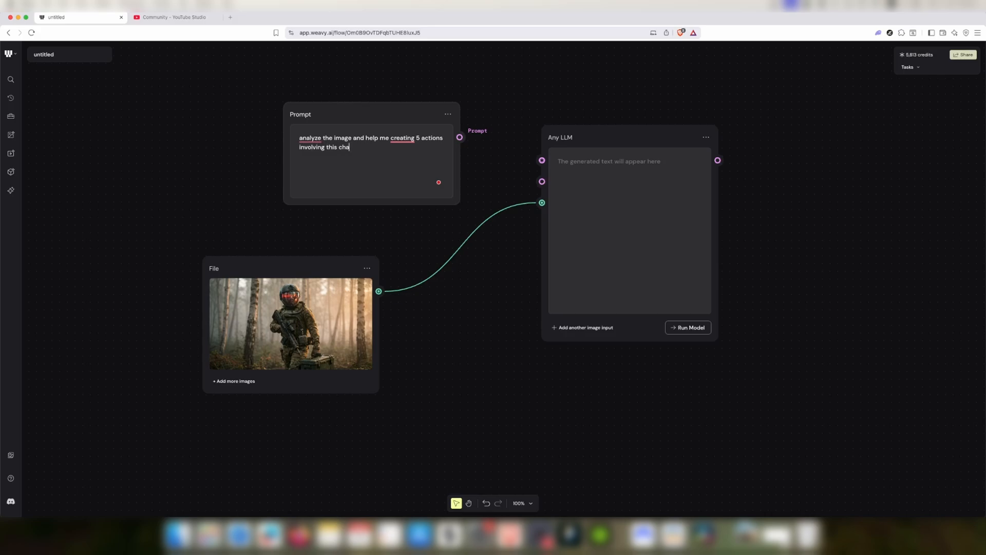
text(in)
text( this)
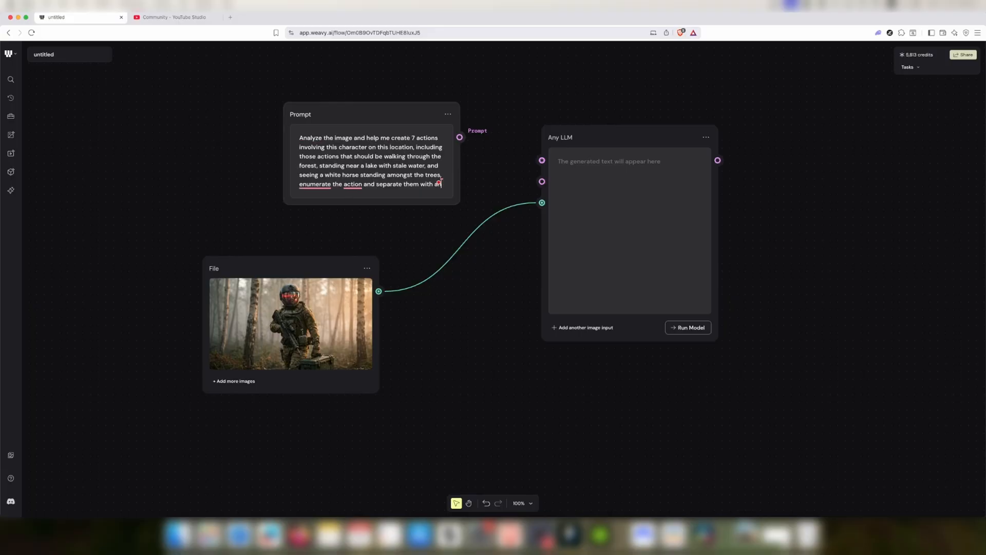
text(')
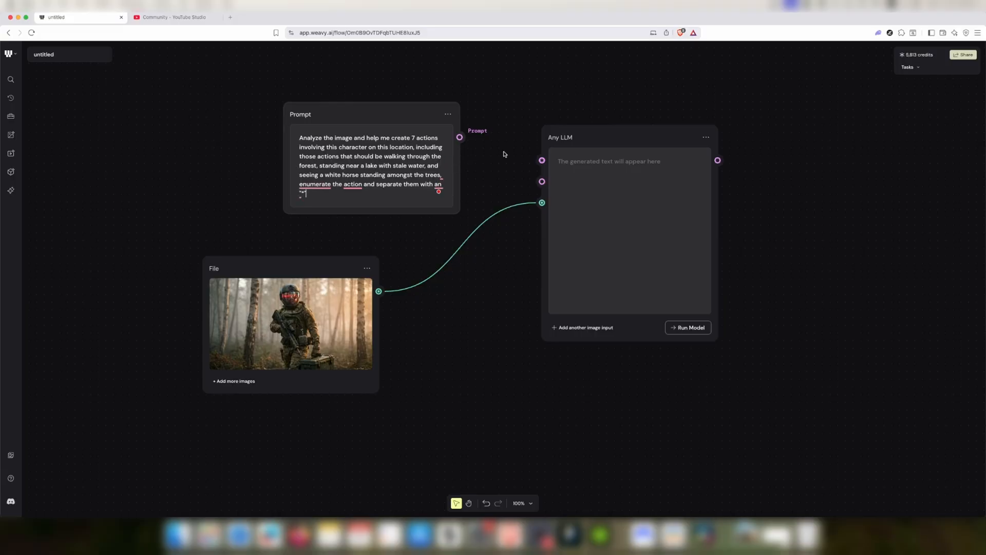
Connect the prompt to the LLM's prompt input and set the LLM model to google/gemini-3-pro
drag(459, 137, 542, 160)
click(613, 140)
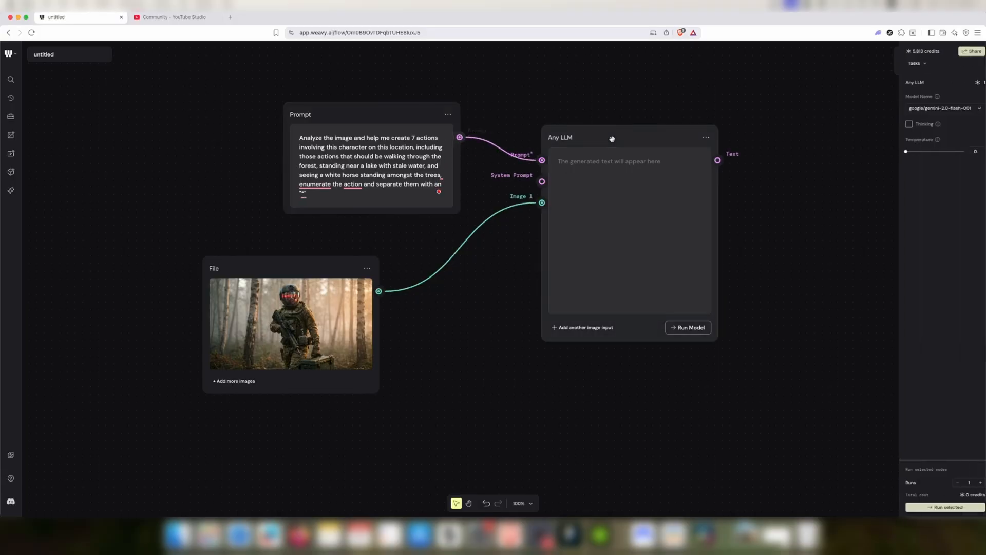
click(964, 109)
click(945, 199)
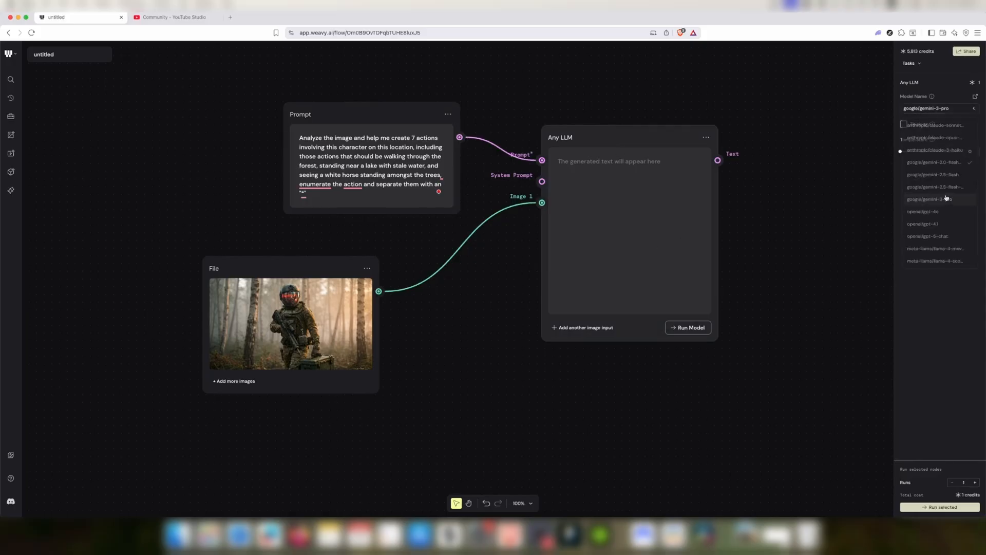
Run the LLM model and scroll through the generated actions
click(676, 331)
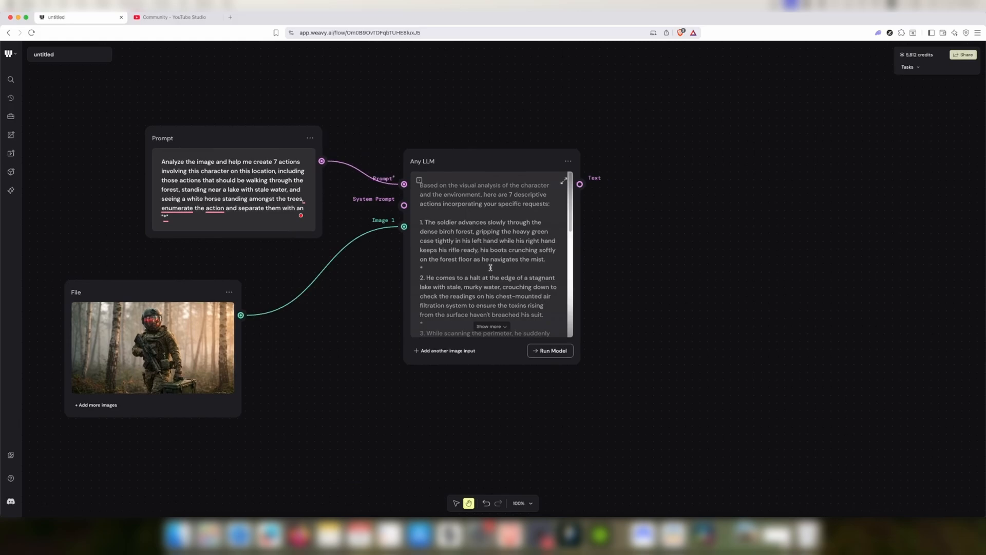
drag(567, 216, 569, 230)
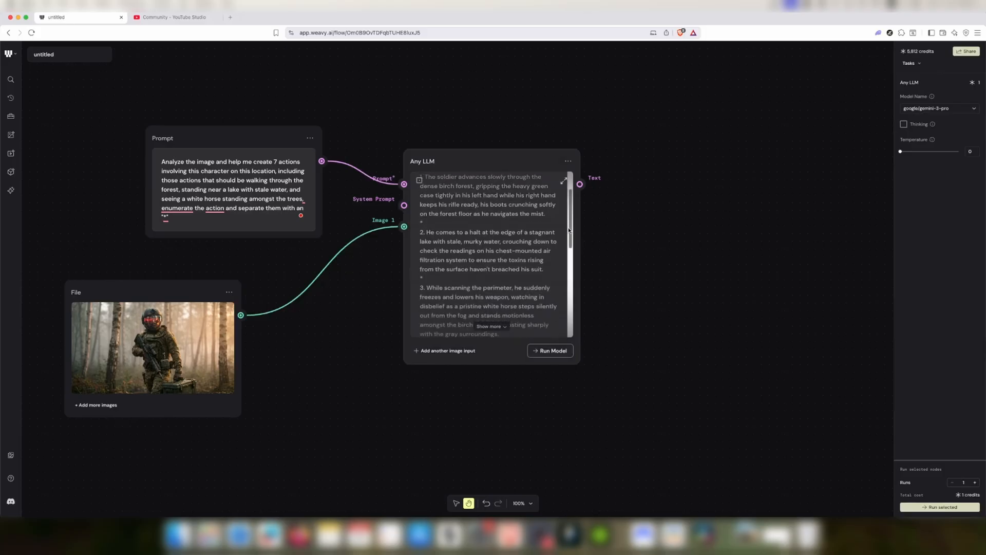
drag(568, 230, 589, 157)
Change the requested number of actions in the prompt to 9 and run the model again
click(274, 160)
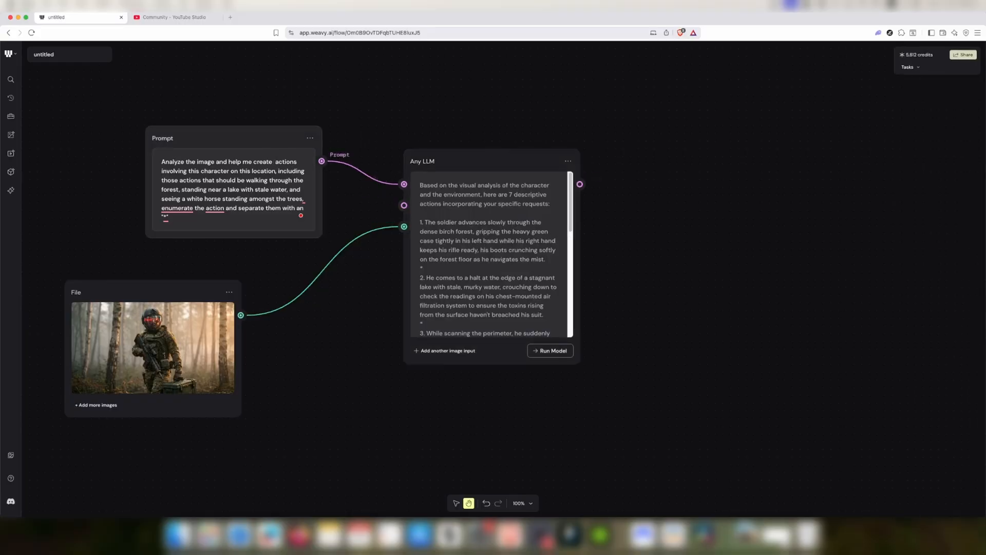
text(9)
click(551, 351)
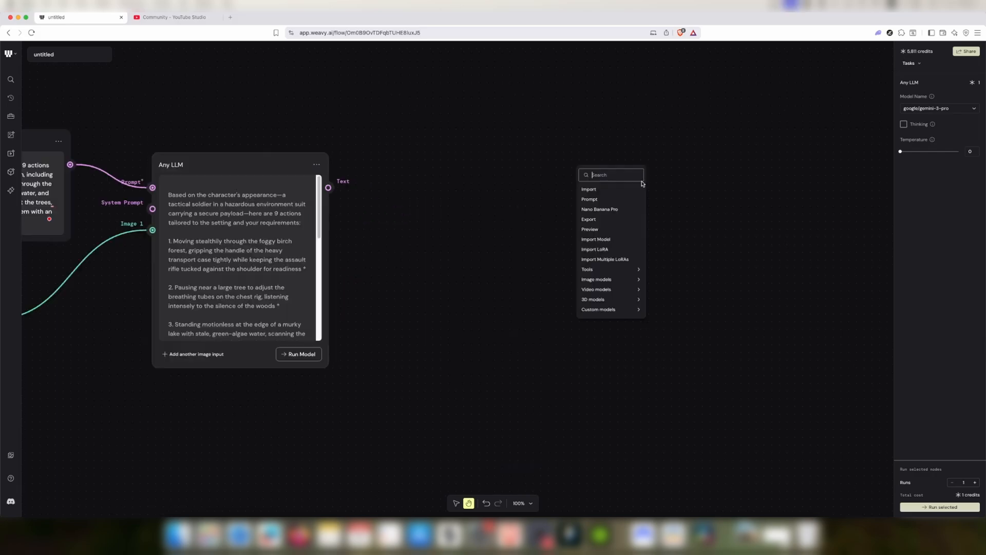
Add an Array node and connect the LLM's text output to its text input
mouse_move(637, 269)
mouse_move(671, 294)
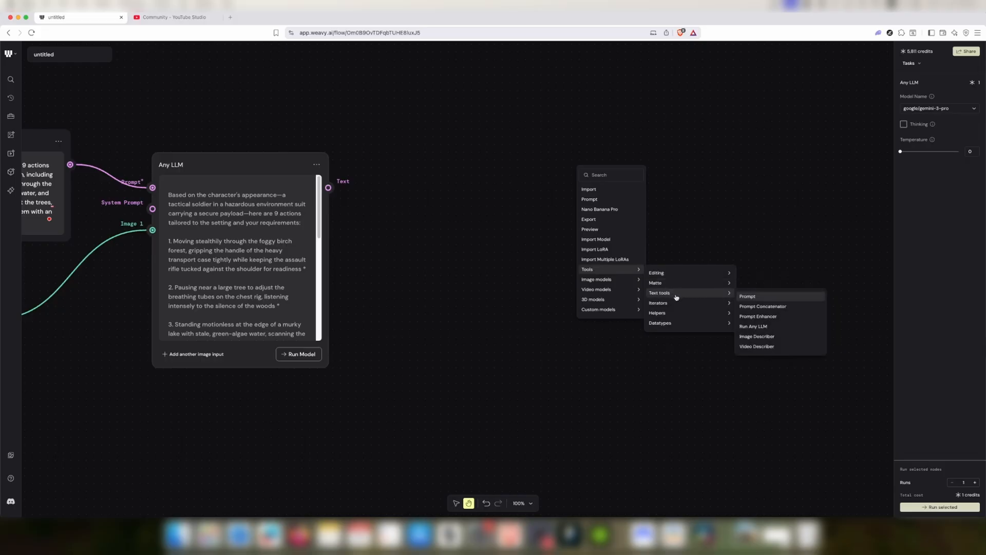
mouse_move(669, 323)
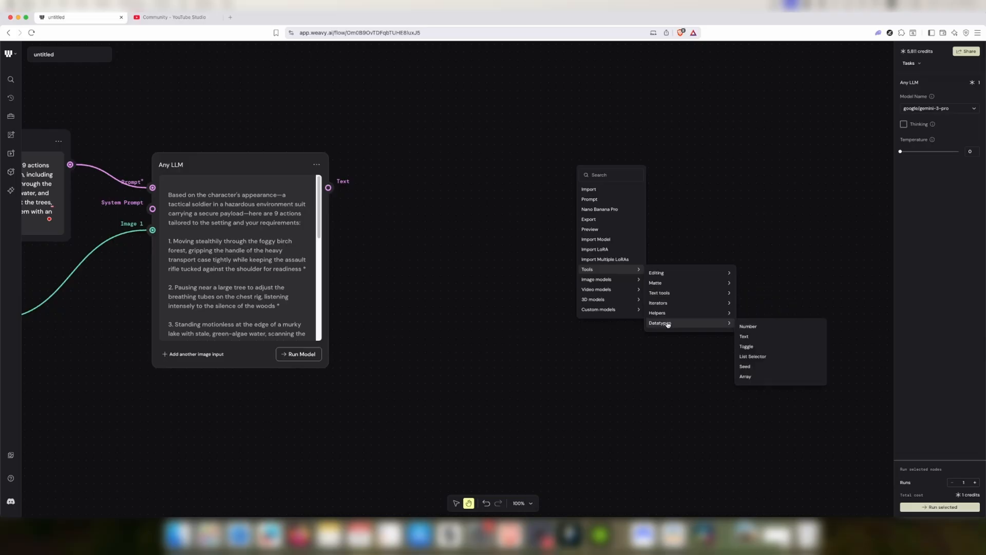
click(775, 376)
drag(651, 180, 514, 183)
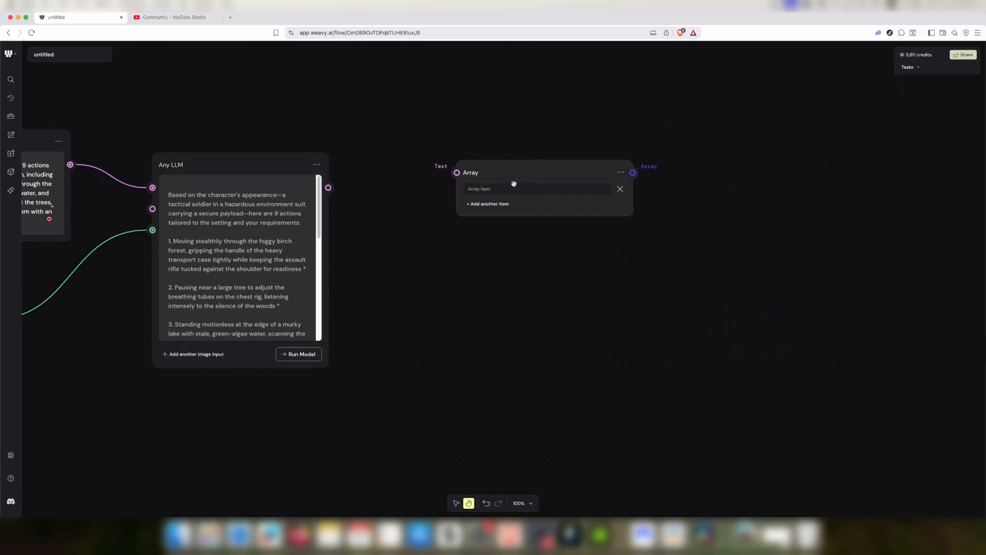
drag(328, 187, 457, 172)
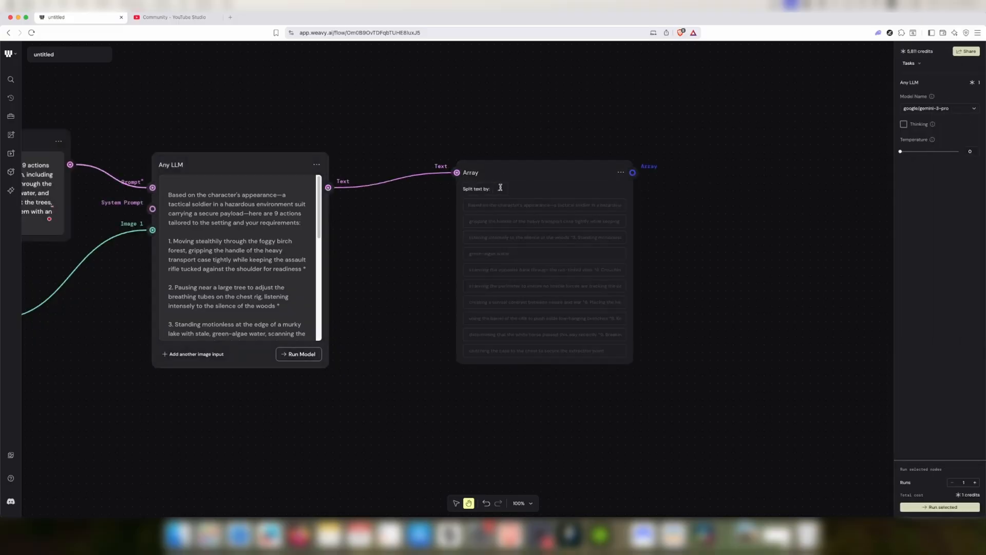
Set the array's split text separator to "*"
scroll(504, 295, down, 3)
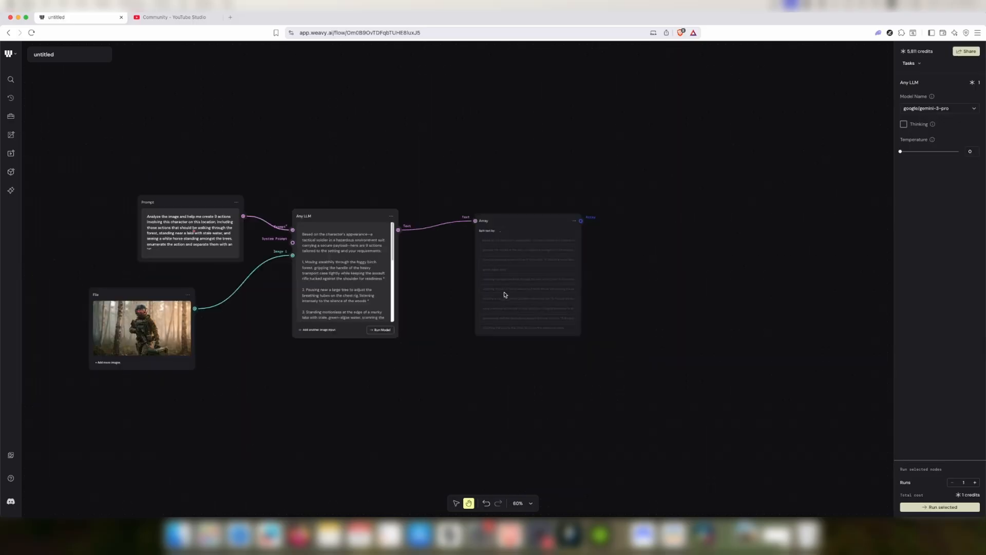
scroll(505, 290, up, 5)
click(504, 148)
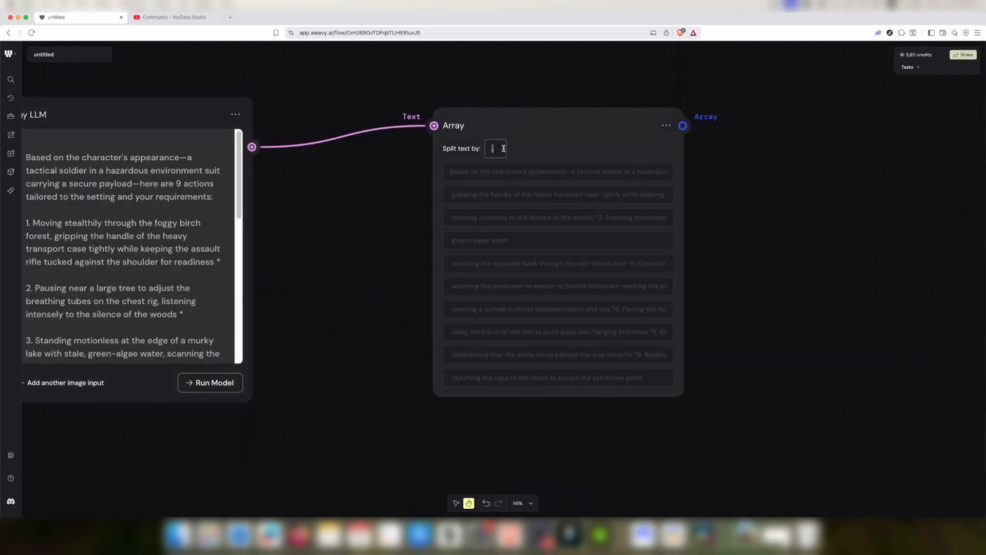
text(1)
scroll(583, 306, down, 3)
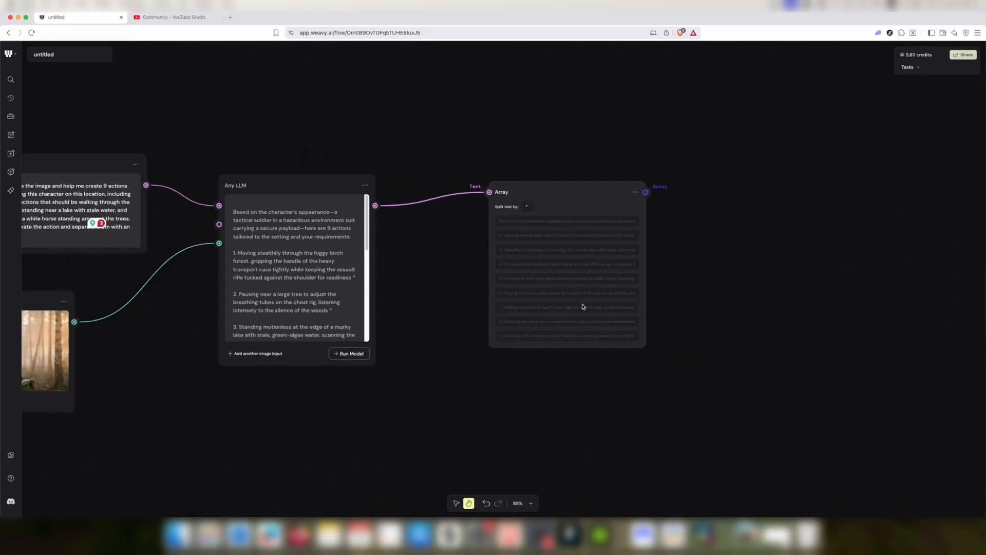
scroll(583, 307, up, 2)
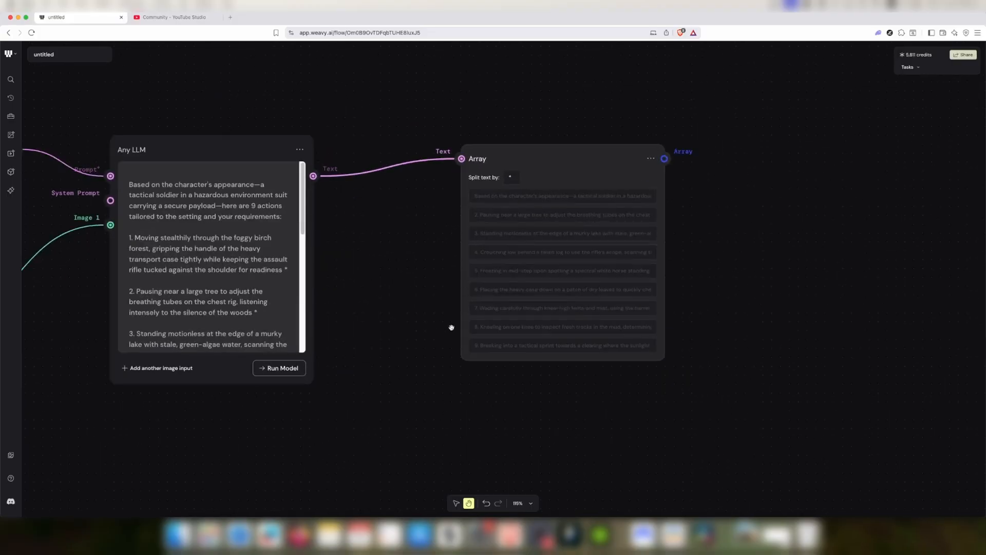
Add a List Selector node to the right of the Array node
scroll(261, 274, down, 5)
scroll(261, 273, up, 6)
scroll(550, 302, down, 2)
scroll(515, 299, down, 2)
drag(515, 300, 329, 306)
drag(774, 268, 587, 296)
right_click(529, 196)
mouse_move(590, 303)
mouse_move(647, 352)
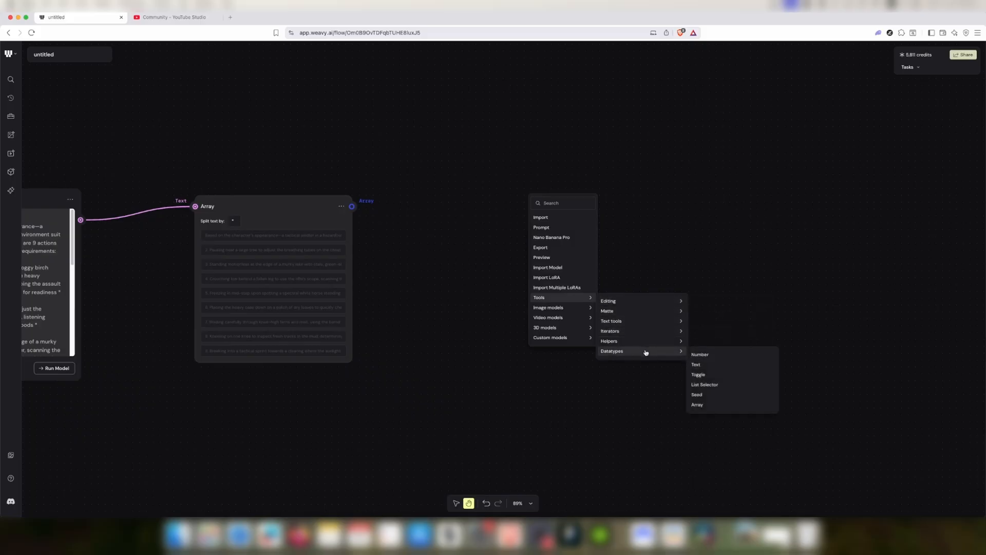
click(718, 384)
drag(564, 197, 485, 189)
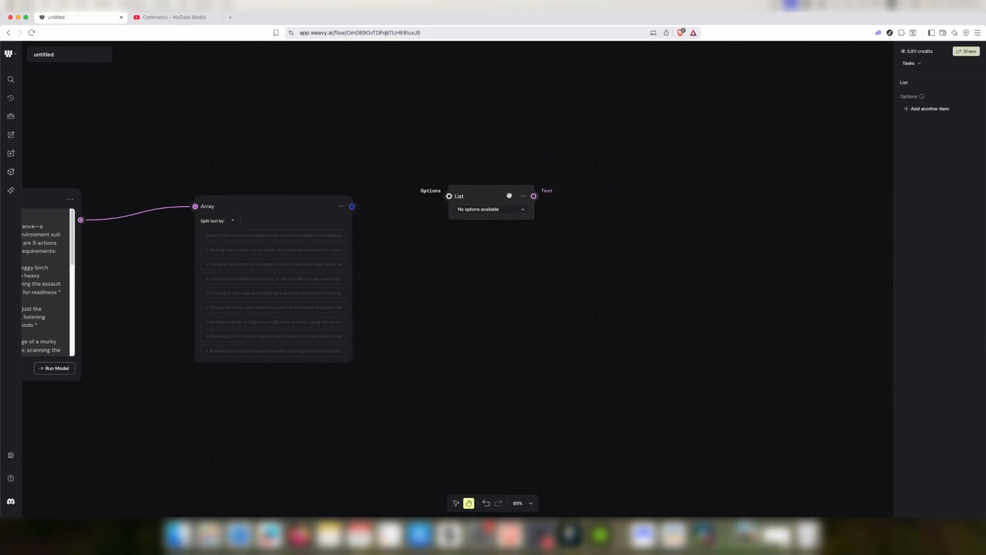
Duplicate the List node four times, stacking the copies in a vertical column
click(523, 196)
click(533, 199)
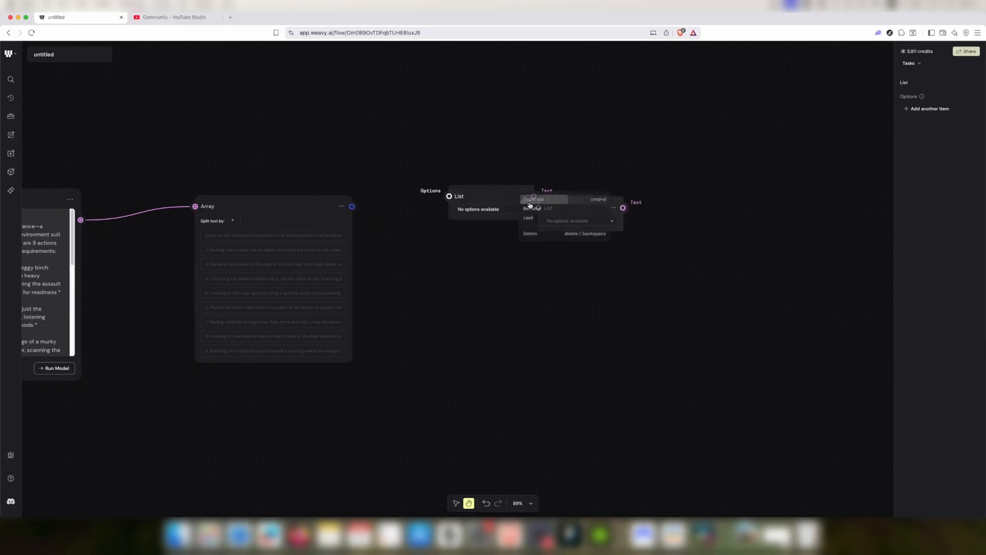
drag(591, 205, 510, 245)
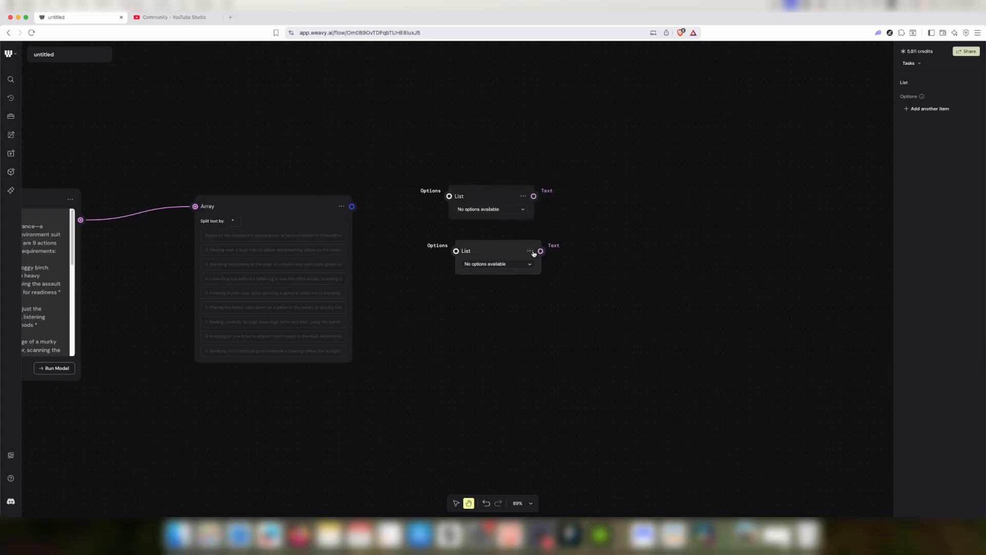
click(530, 250)
click(537, 257)
drag(589, 260, 498, 302)
click(530, 303)
click(534, 307)
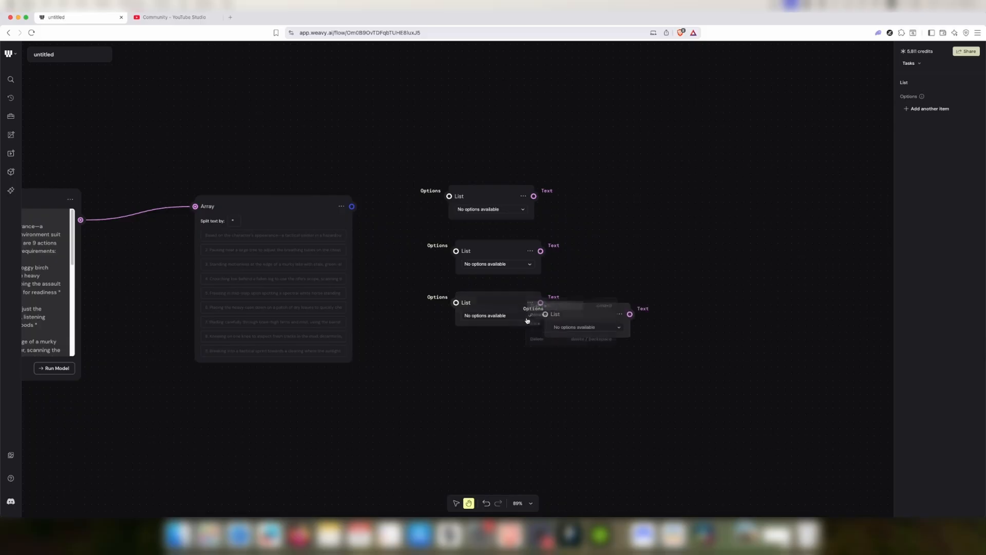
drag(574, 315, 488, 362)
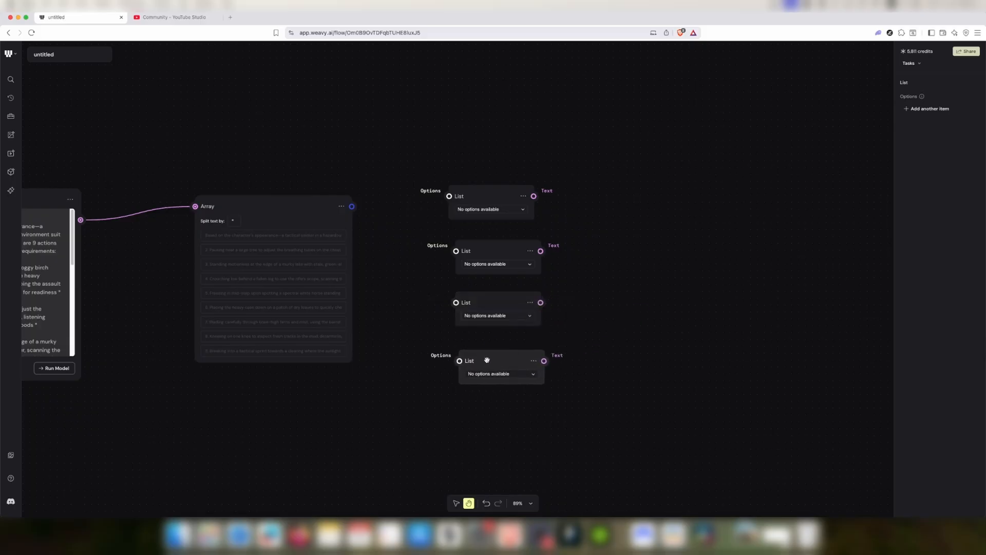
click(533, 360)
click(539, 368)
drag(580, 368, 478, 125)
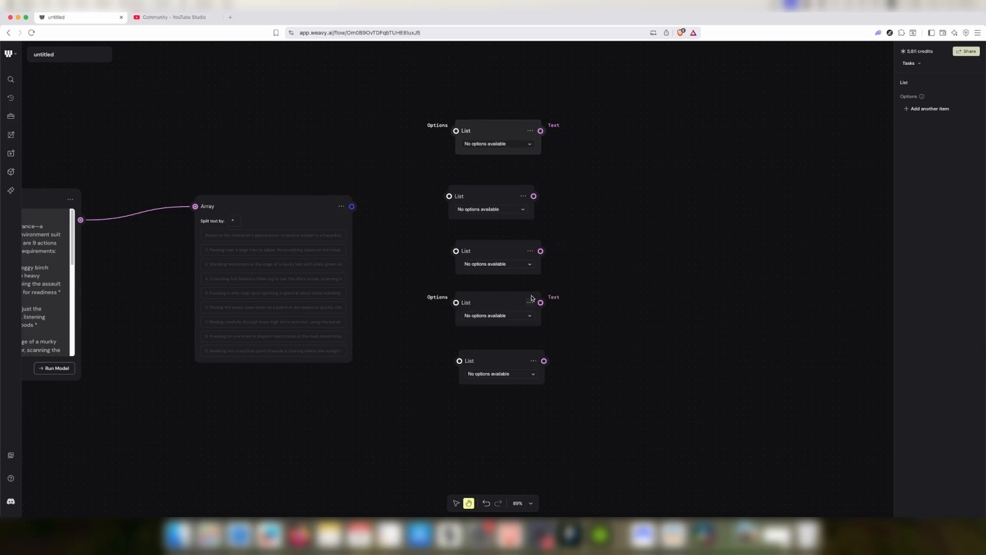
Make three more duplicates of the List node, extending the column to eight List nodes
click(537, 362)
click(540, 364)
drag(566, 368, 478, 404)
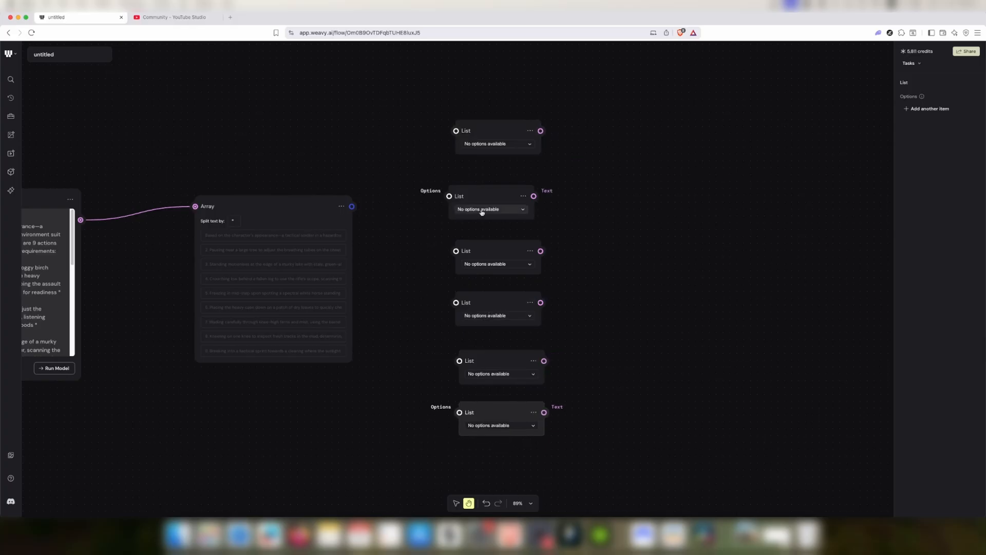
click(530, 130)
click(536, 133)
drag(569, 136, 459, 65)
click(529, 72)
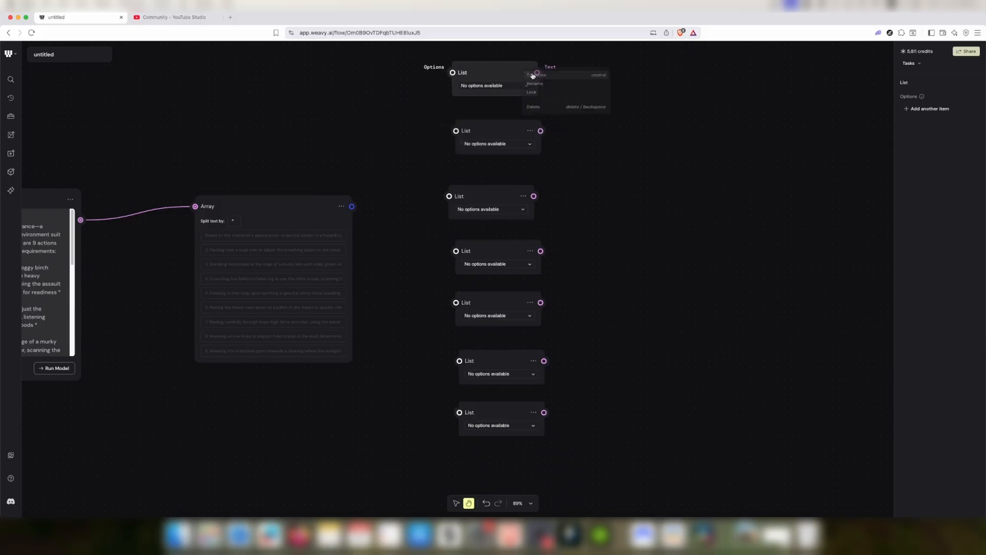
click(539, 76)
drag(581, 138, 516, 456)
scroll(662, 333, up, 2)
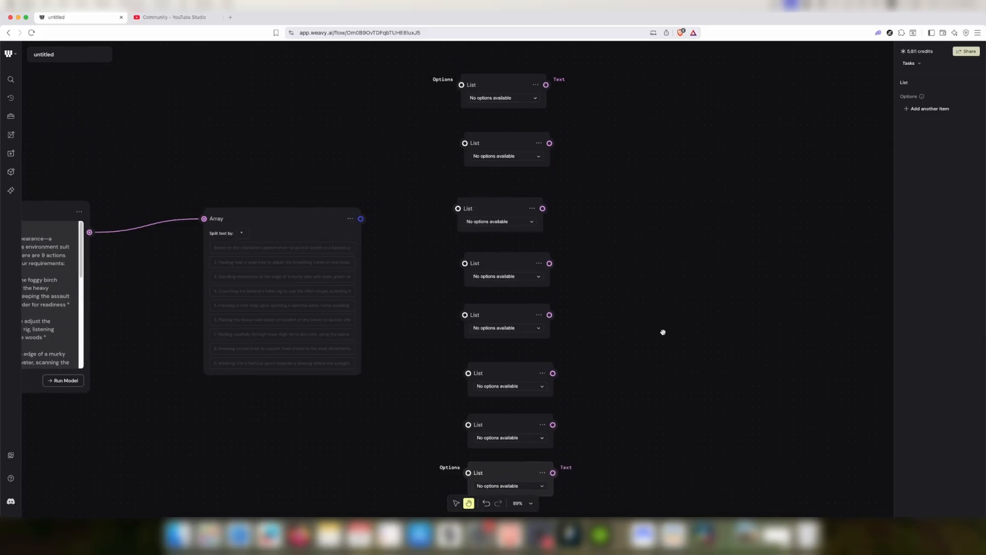
Connect the Array's output to the input of each List node in the column
drag(363, 217, 461, 85)
drag(361, 220, 464, 142)
drag(361, 218, 476, 263)
drag(359, 215, 465, 315)
drag(365, 219, 468, 373)
drag(364, 219, 469, 424)
drag(366, 220, 468, 472)
scroll(514, 352, down, 3)
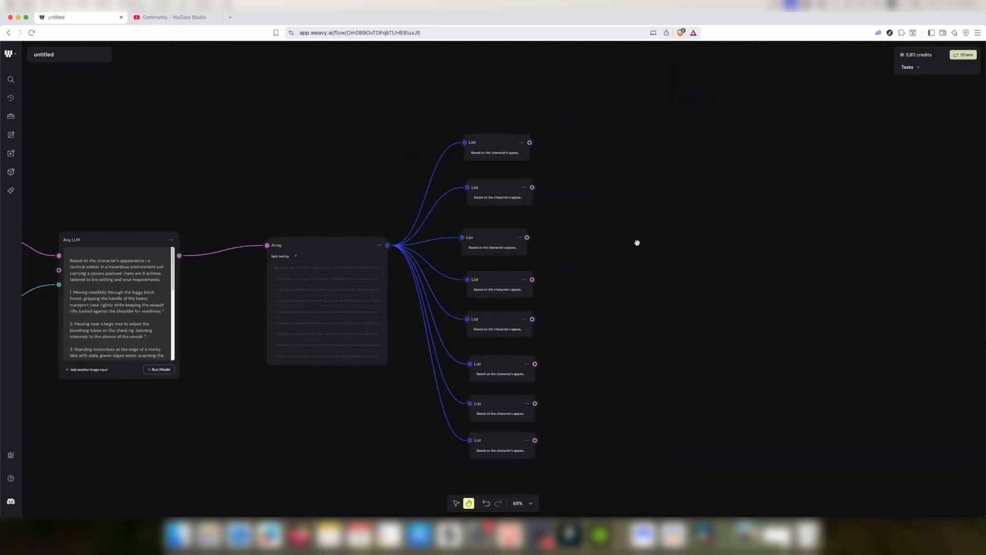
scroll(637, 242, up, 3)
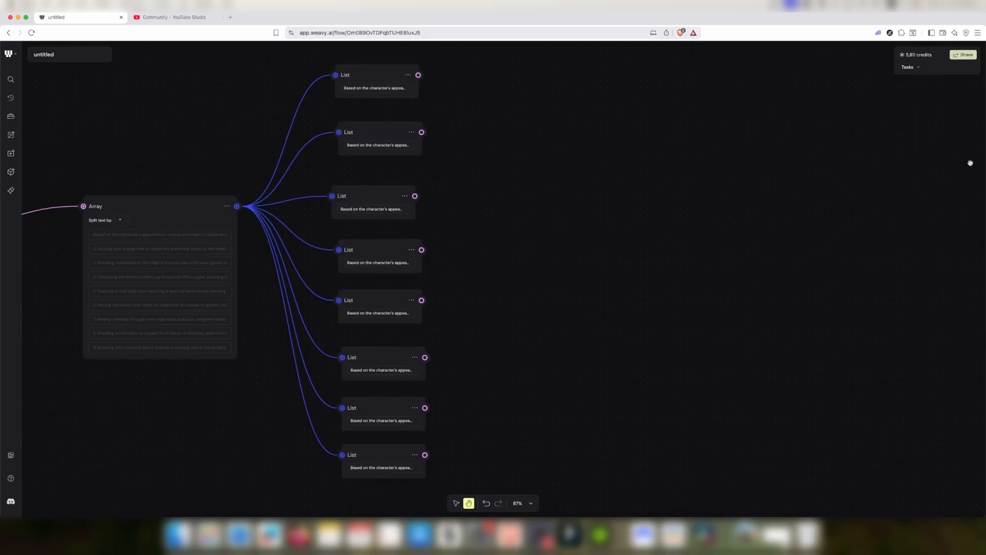
mouse_move(530, 105)
mouse_down()
mouse_move(526, 161)
mouse_move(536, 118)
mouse_up()
click(401, 107)
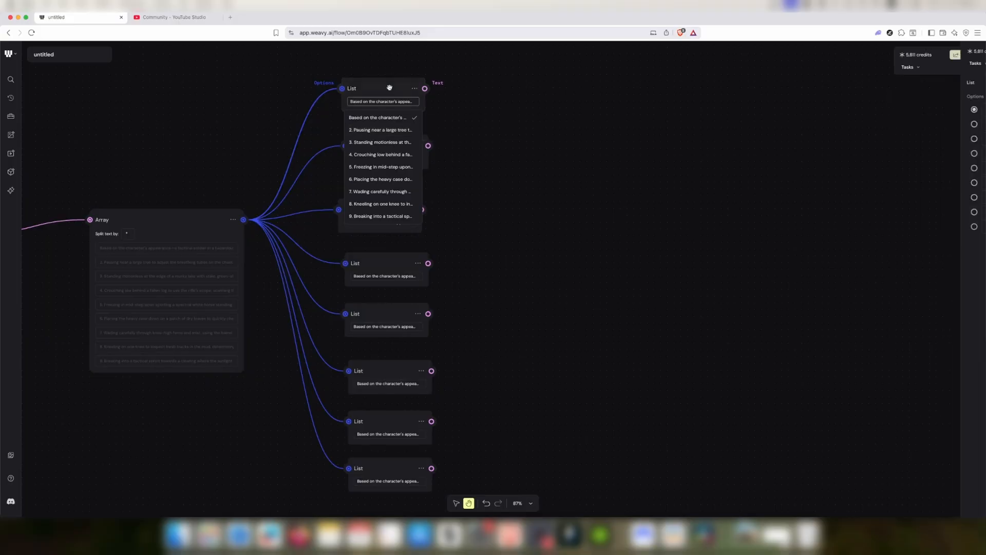
click(380, 143)
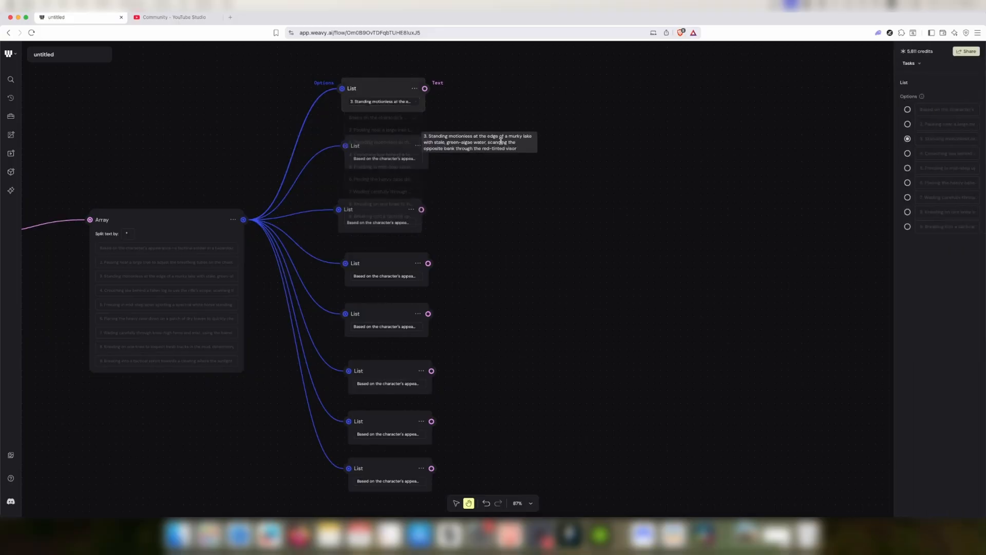
click(408, 104)
click(392, 118)
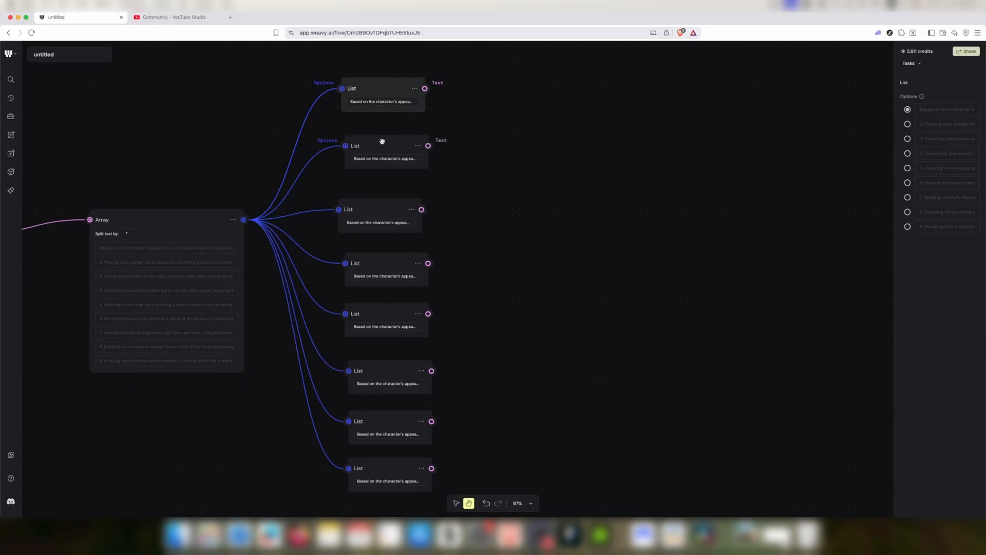
Set the second to fifth List nodes to action options 2, 3, 4 and 5 respectively
click(386, 159)
click(379, 188)
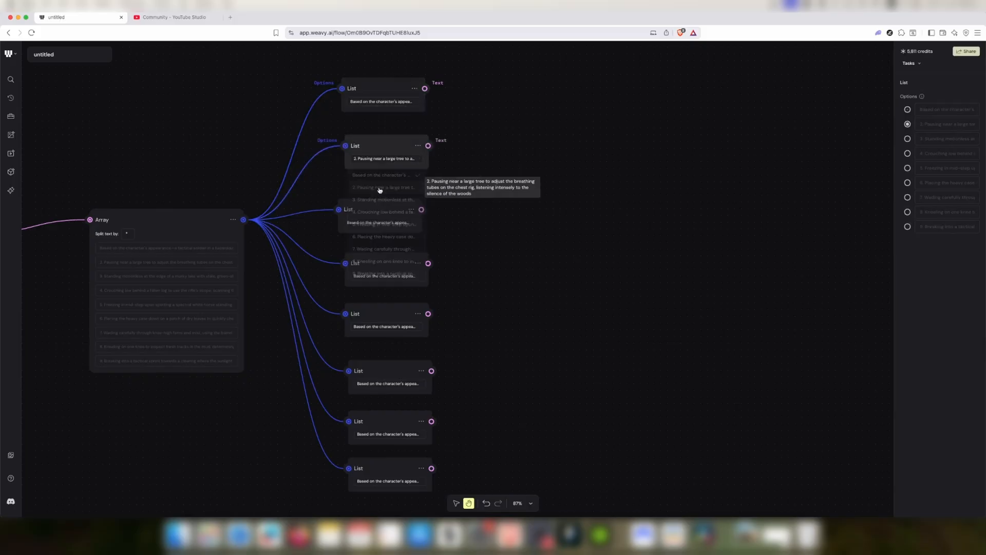
click(371, 223)
click(368, 264)
click(365, 277)
click(373, 330)
click(375, 328)
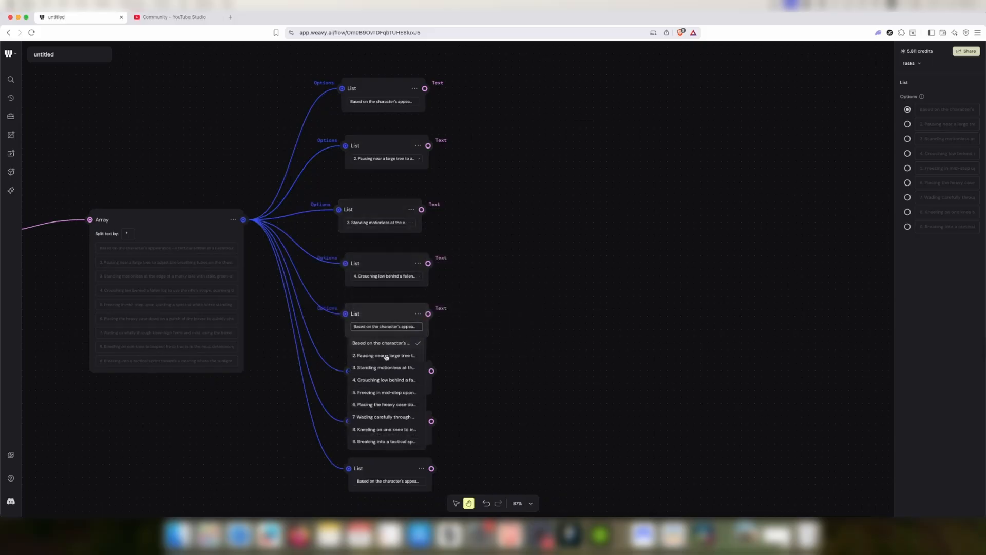
click(384, 393)
Set the sixth to ninth List nodes to action options 6, 7, 8 and 9 respectively
click(387, 383)
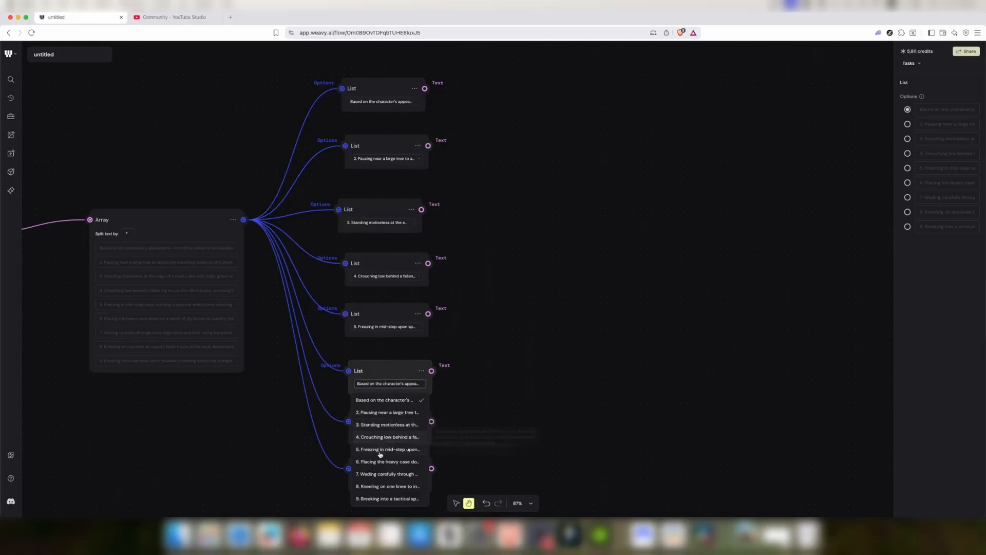
click(381, 461)
click(394, 435)
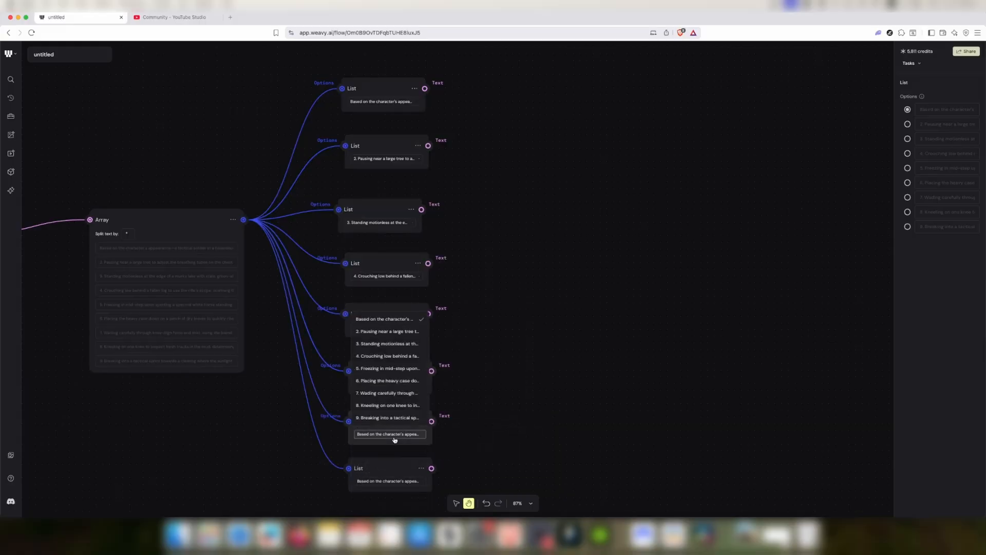
click(391, 393)
click(388, 481)
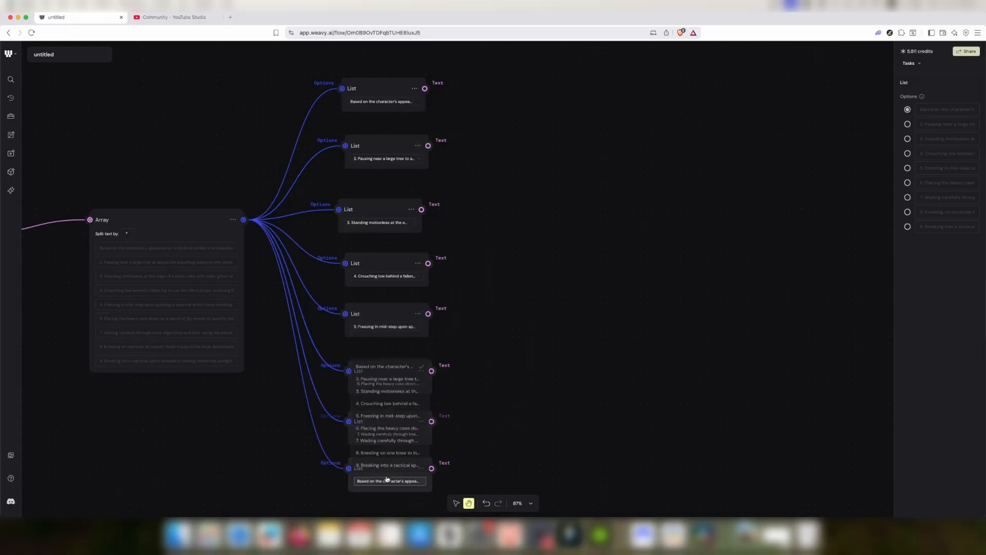
click(393, 448)
drag(475, 437, 485, 379)
click(395, 473)
click(395, 458)
Add a Nano Banana Pro node and connect the first List's text output to its Prompt input
scroll(575, 358, down, 2)
right_click(566, 161)
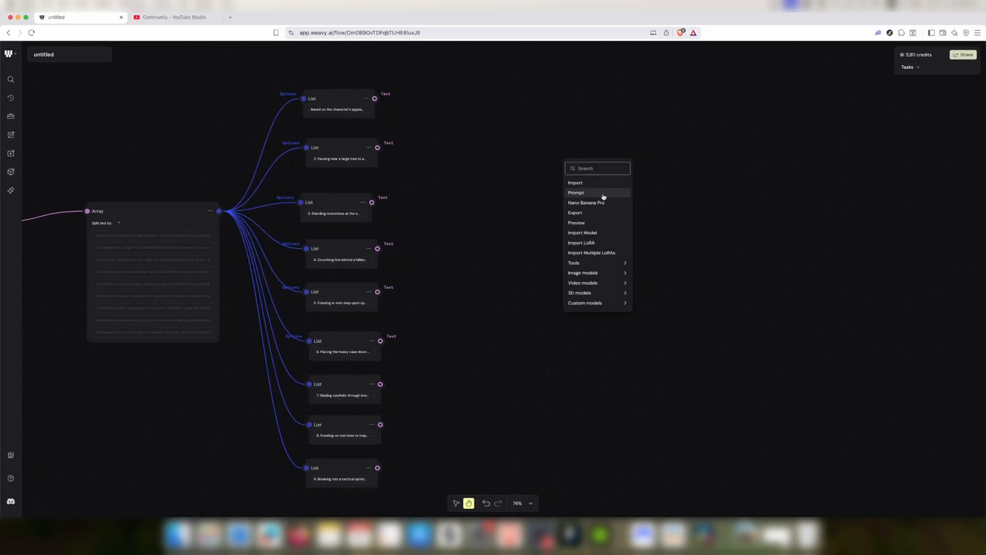
click(601, 205)
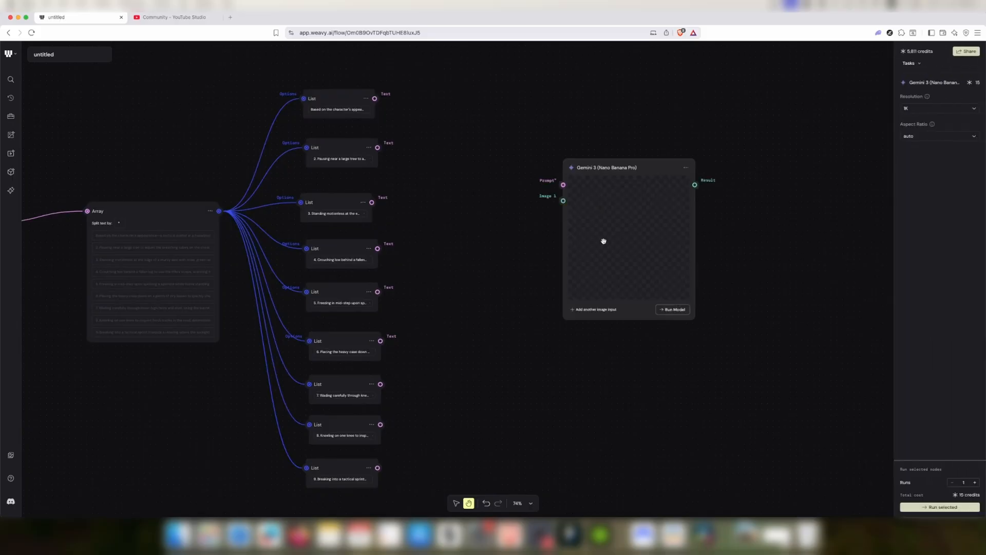
drag(374, 98, 484, 110)
drag(555, 179, 559, 168)
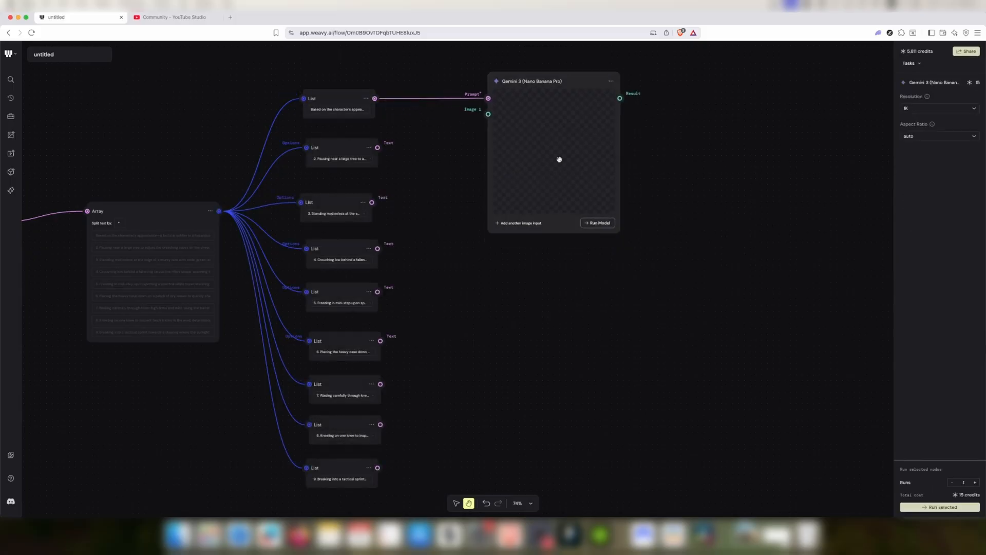
Add a second Nano Banana Pro node to the right and connect the second List's text to its Prompt
drag(739, 161, 610, 152)
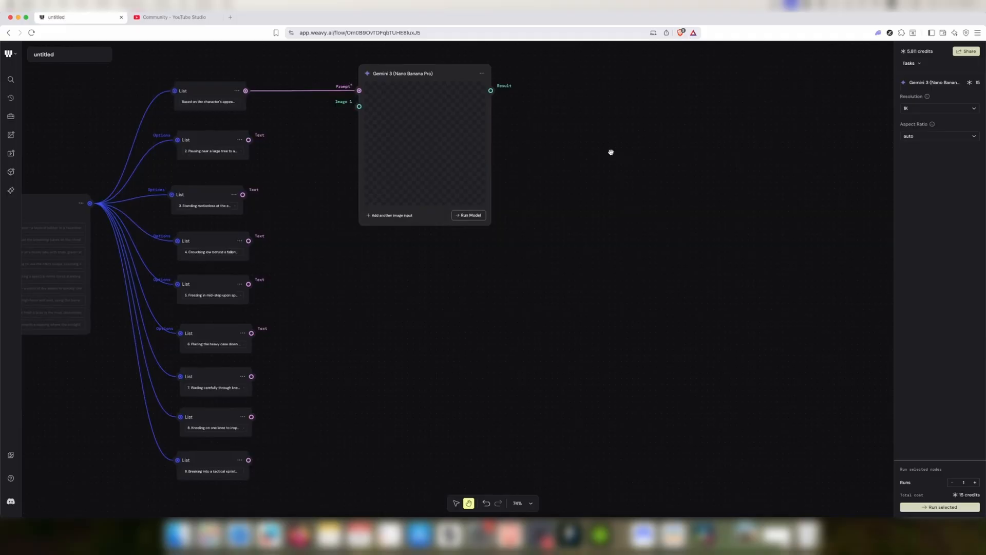
double_click(610, 153)
click(640, 193)
drag(641, 192, 629, 106)
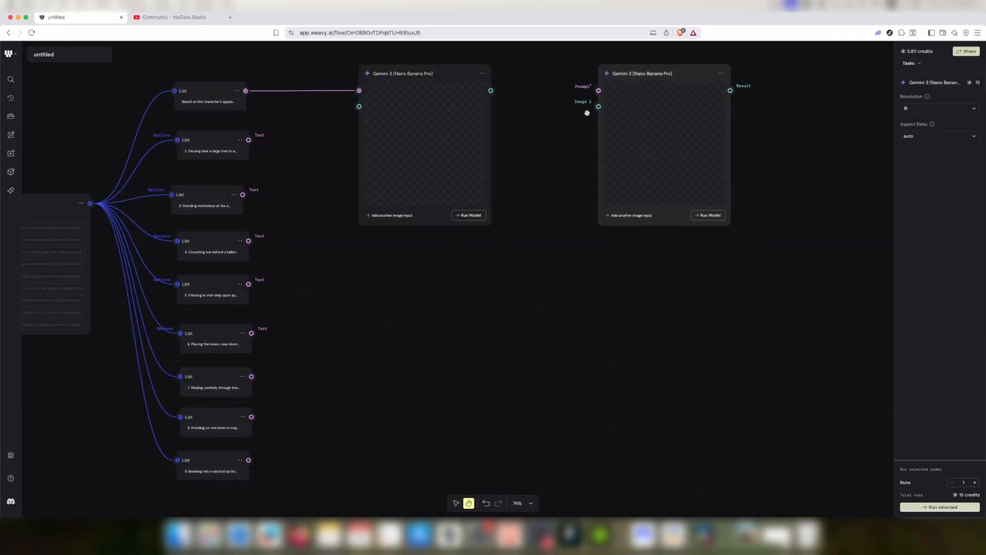
drag(249, 139, 359, 128)
drag(598, 91, 491, 90)
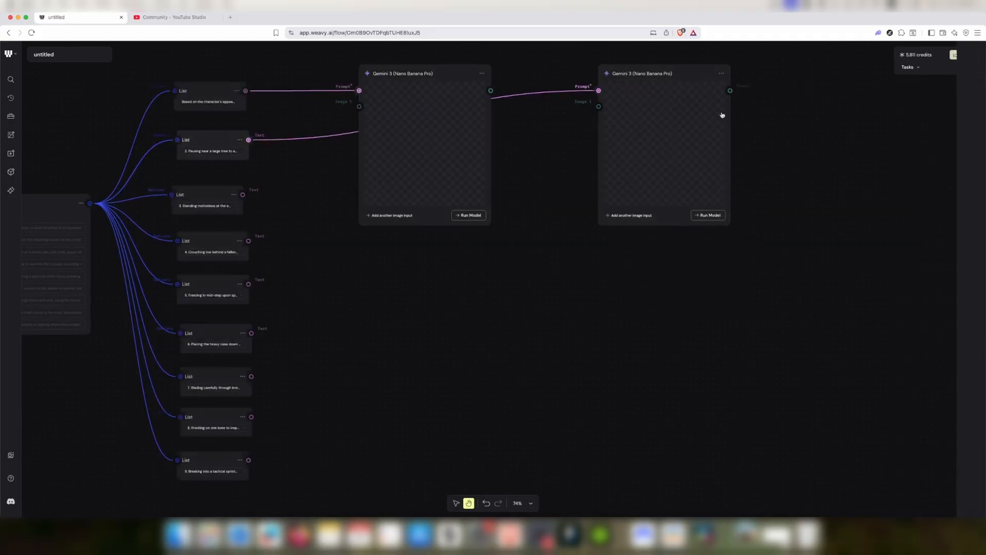
Add a third Nano Banana Pro node and connect the third List's text output to its Prompt input
drag(719, 114, 692, 127)
double_click(768, 128)
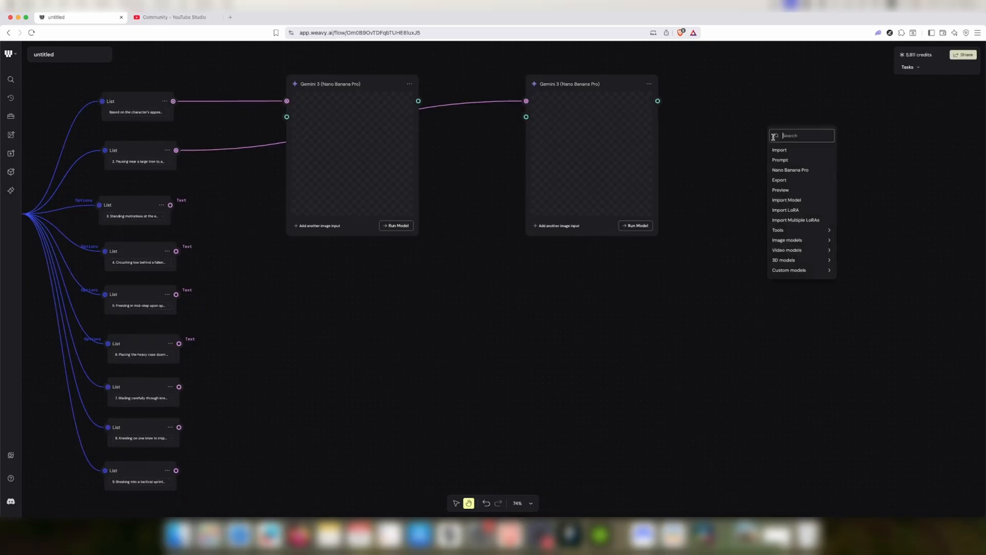
click(790, 171)
drag(790, 215, 737, 160)
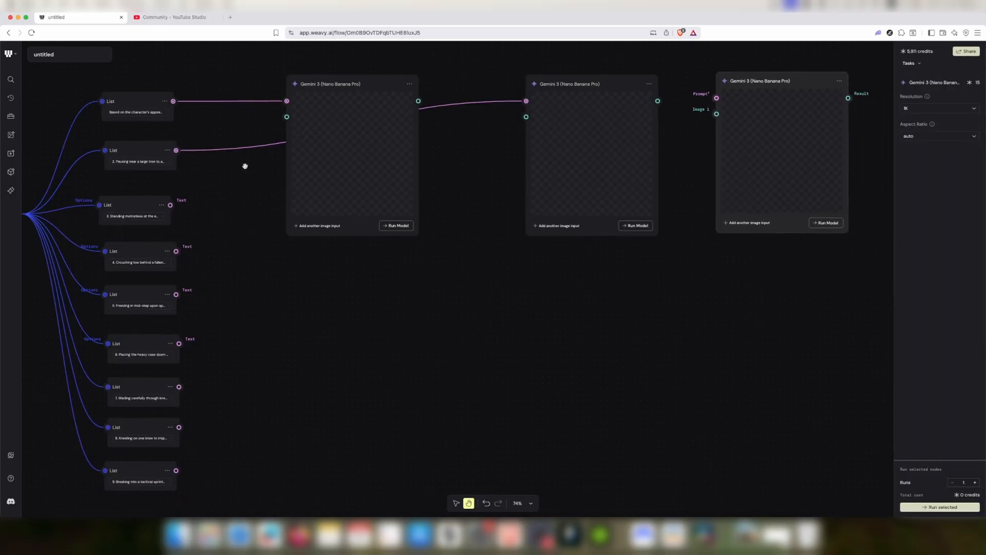
drag(170, 205, 717, 98)
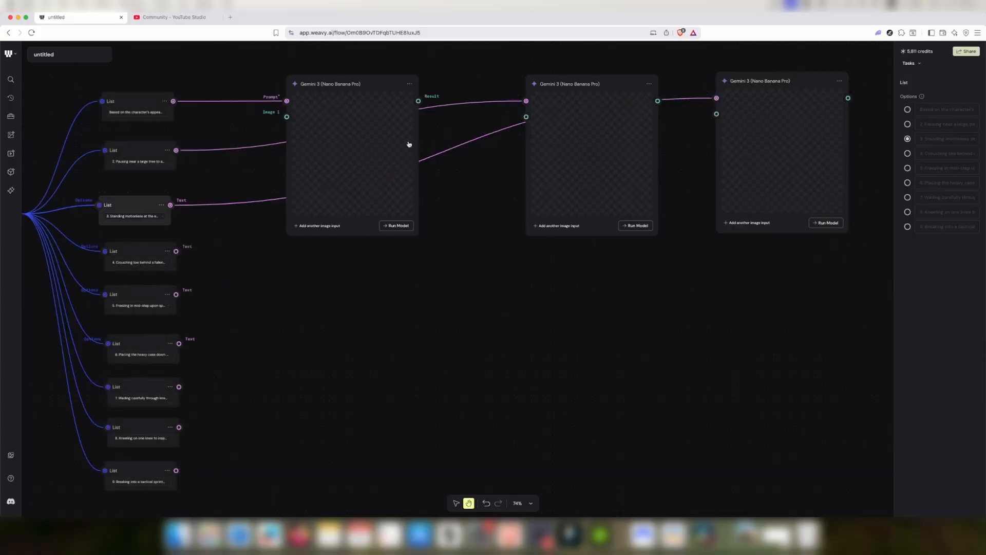
click(409, 84)
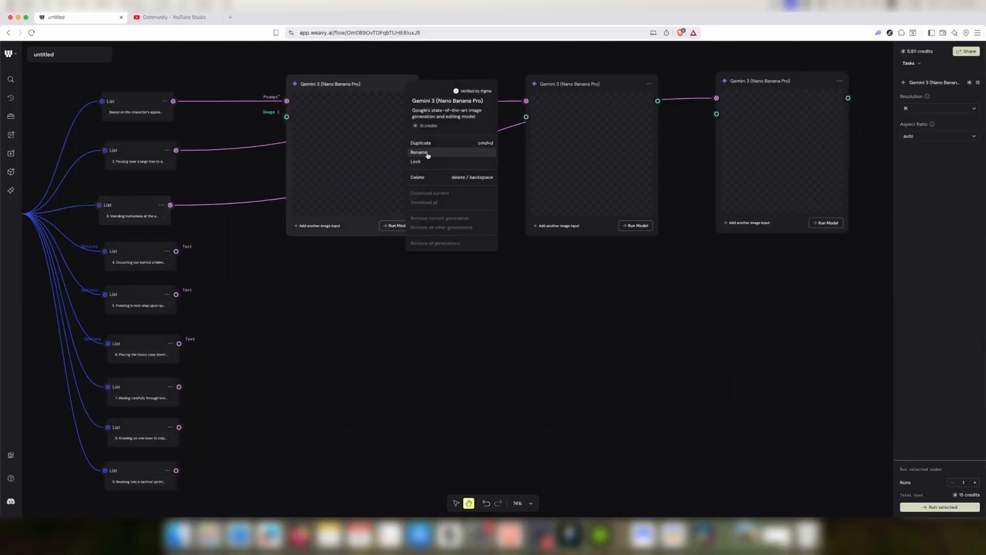
click(428, 178)
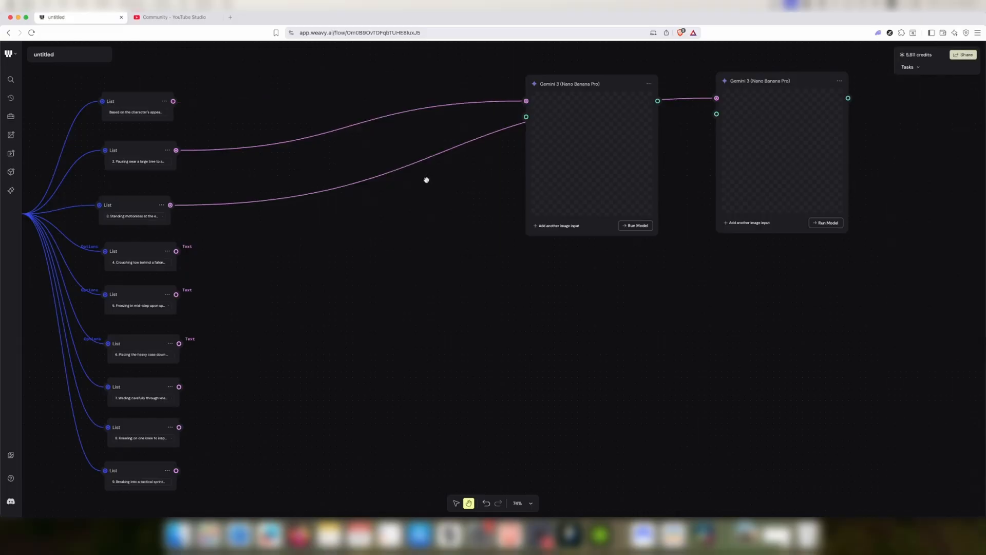
key(super+z)
Duplicate the first Nano Banana Pro node three times, forming a second row of three nodes below
click(409, 84)
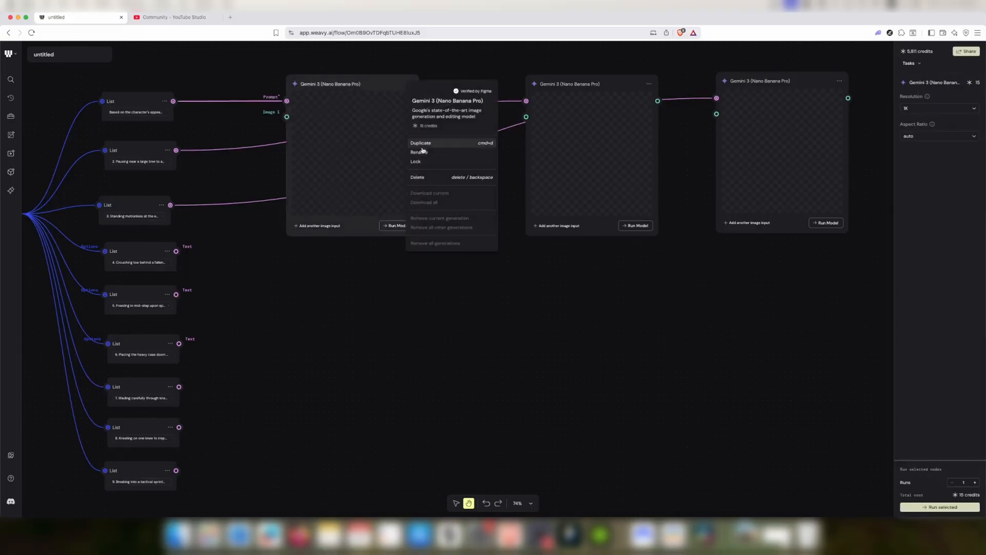
click(420, 142)
drag(498, 148, 365, 269)
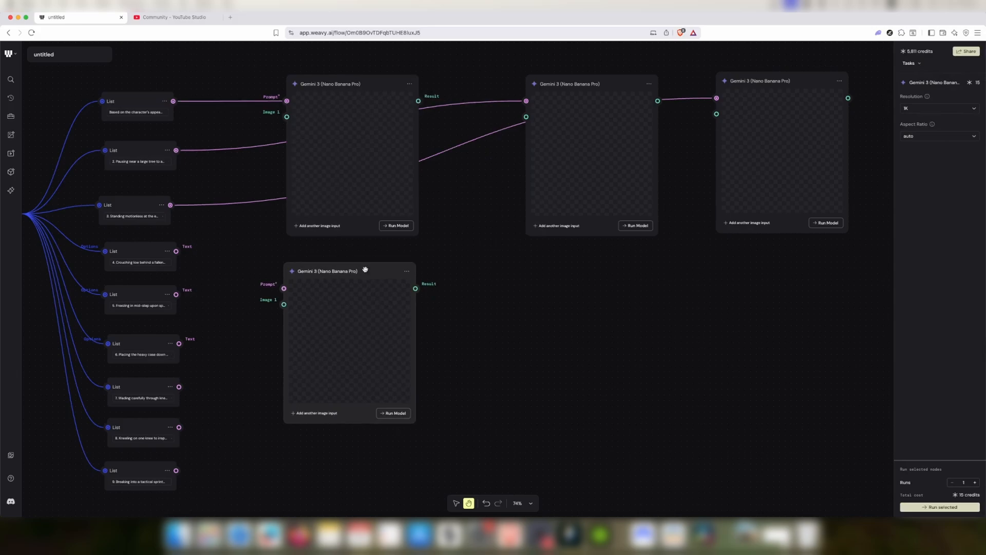
click(407, 271)
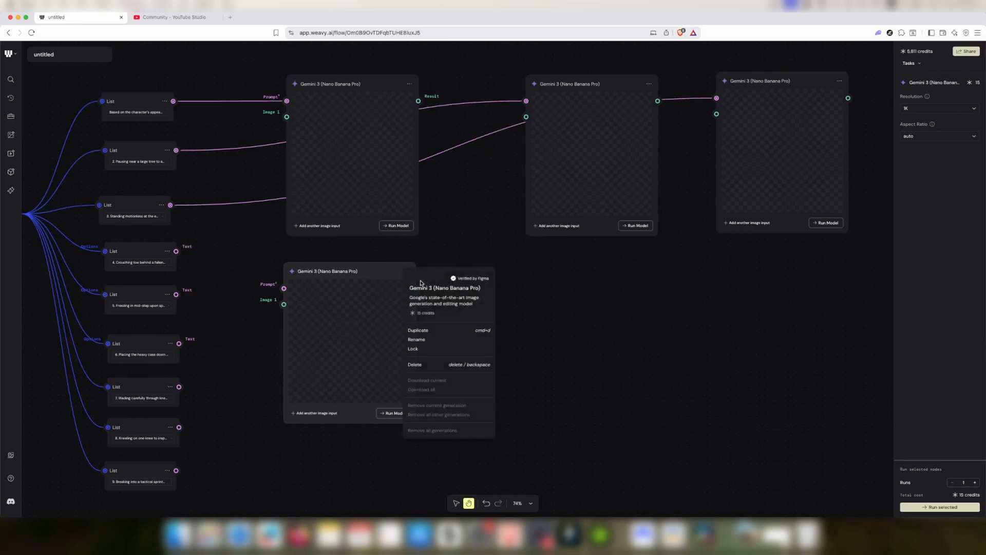
click(420, 333)
drag(463, 323, 565, 269)
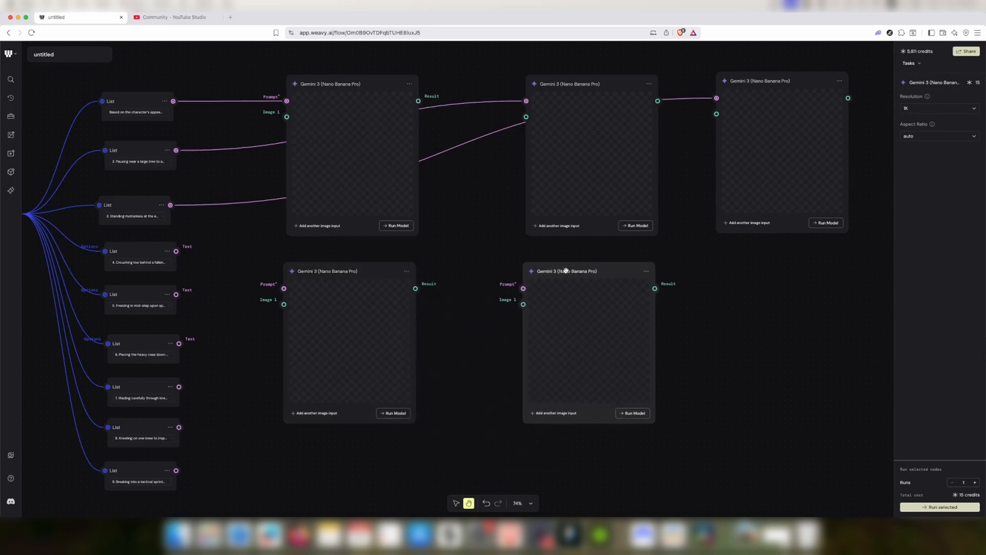
click(409, 271)
click(432, 329)
drag(482, 324, 781, 271)
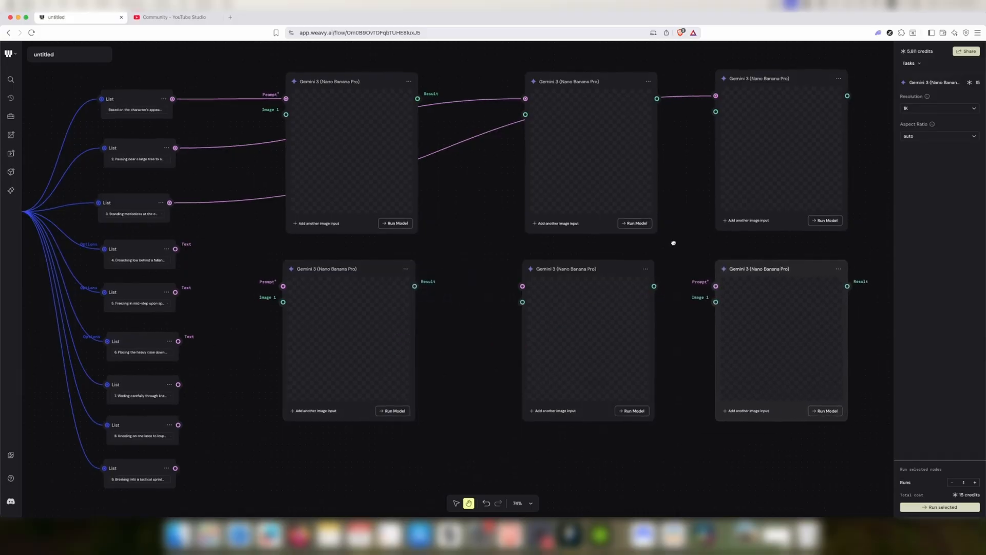
Duplicate second-row Nano Banana Pro nodes to build a third row of nodes beneath them
scroll(538, 298, down, 2)
click(408, 220)
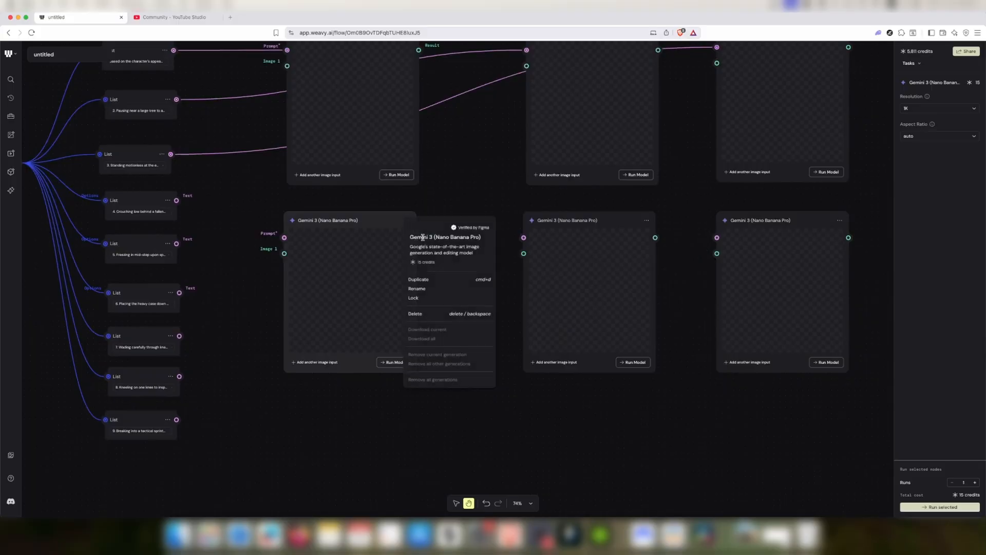
click(432, 279)
drag(482, 281, 347, 397)
click(647, 221)
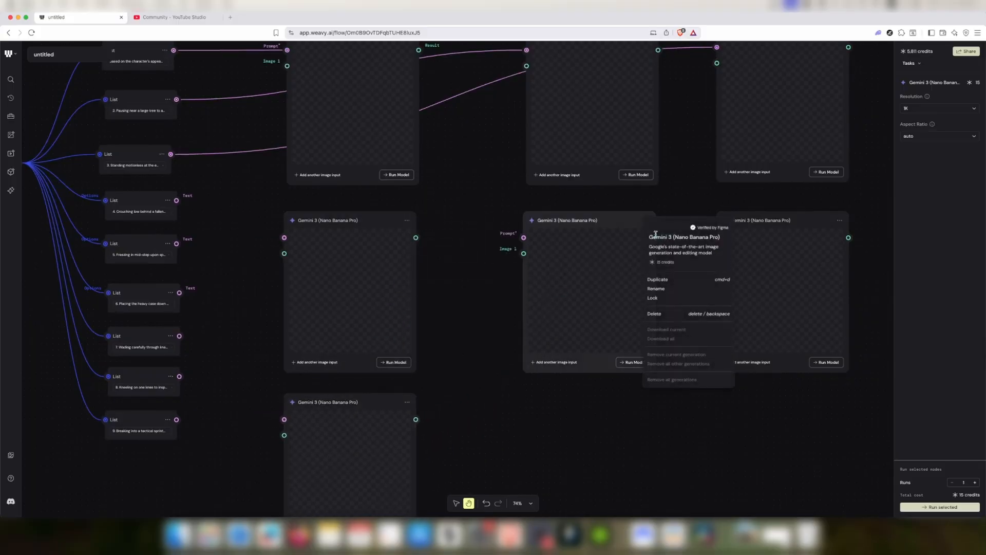
click(670, 279)
scroll(460, 222, down, 4)
drag(701, 180, 563, 311)
scroll(747, 308, down, 5)
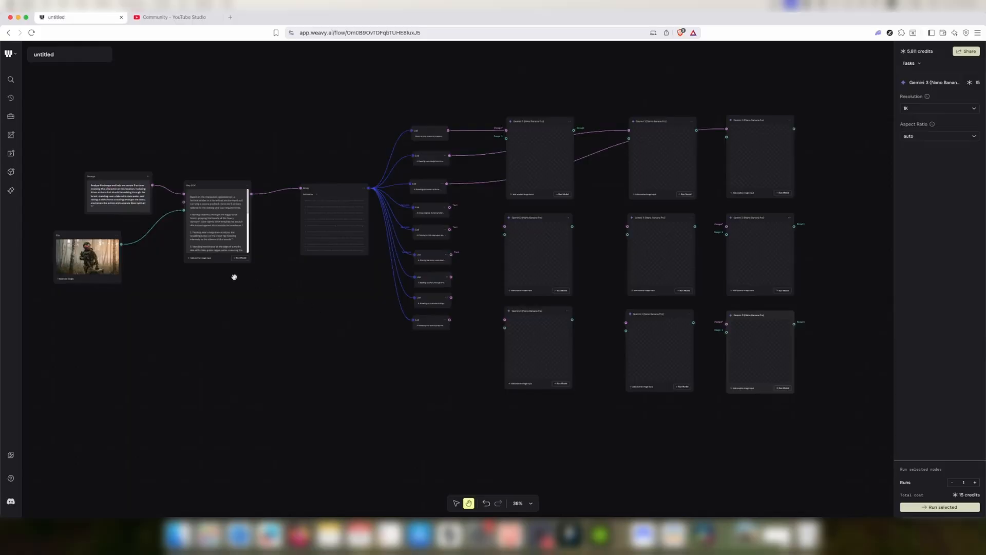
Move the image node lower, add a Router helper node, and connect the image output to the Router's input
drag(90, 237, 113, 279)
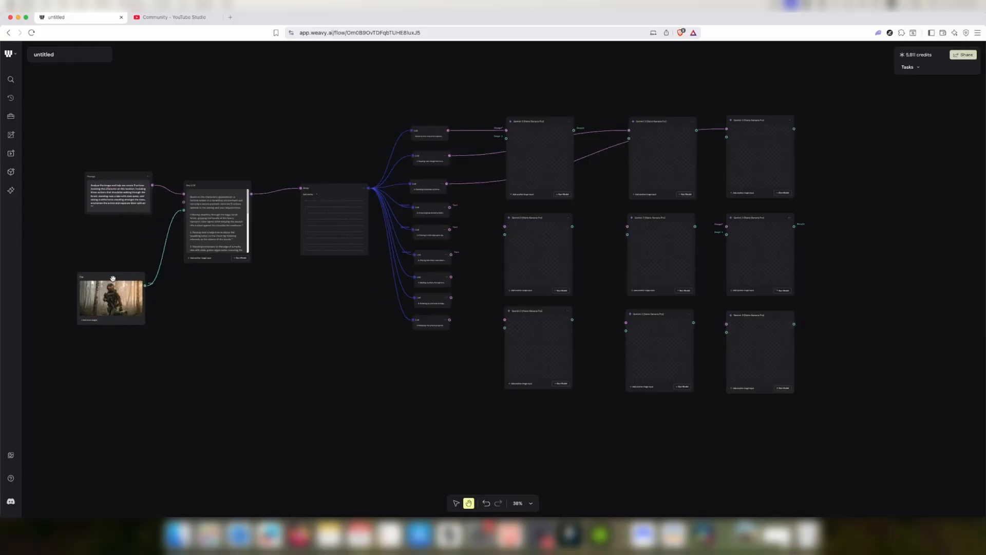
right_click(306, 320)
mouse_move(339, 420)
mouse_move(411, 474)
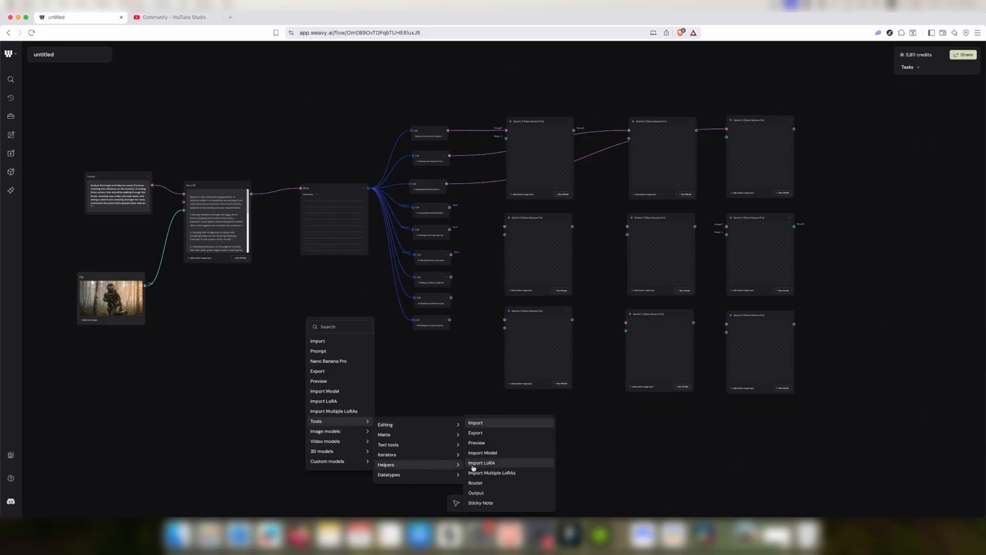
click(474, 482)
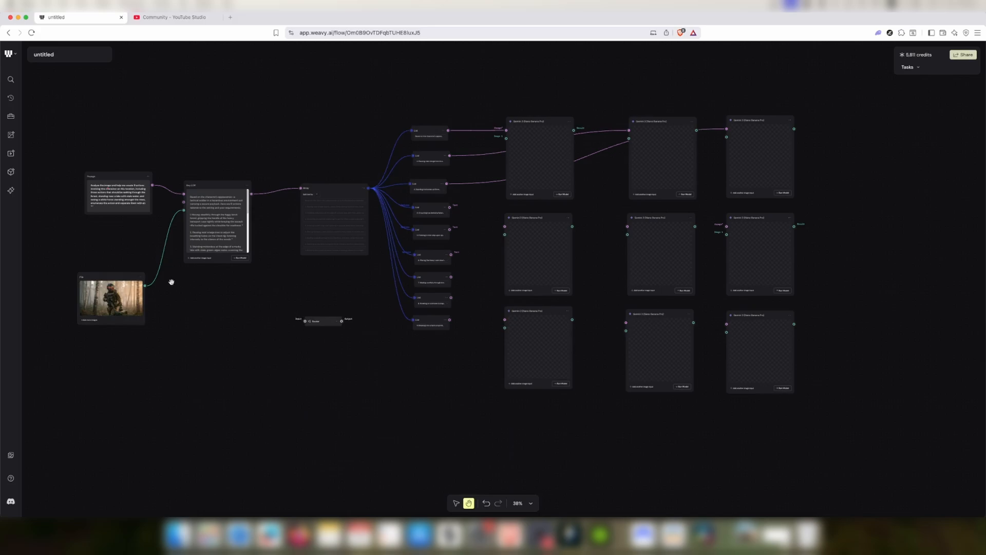
drag(146, 287, 435, 348)
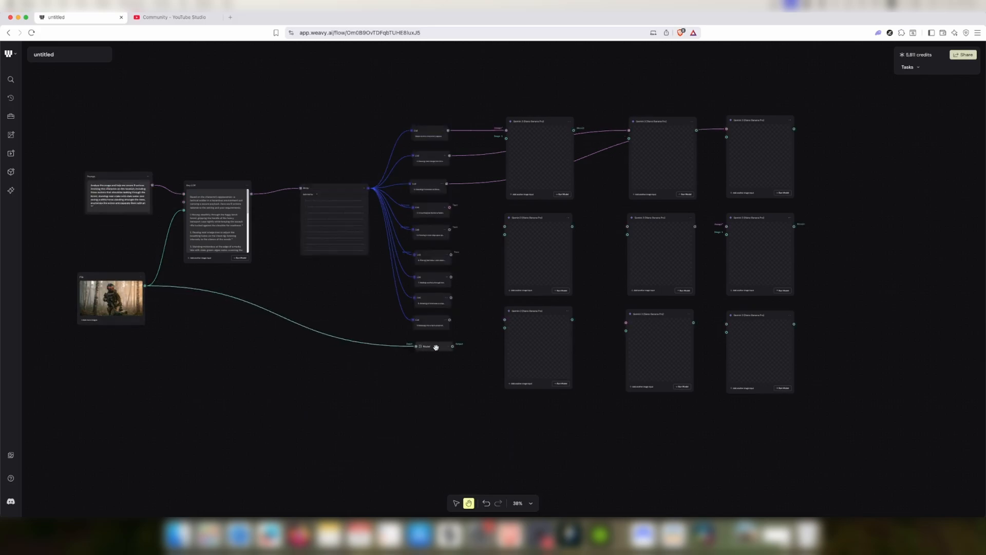
Connect the Router's output to the Image 1 inputs of the Nano Banana Pro nodes
scroll(475, 333, right, 3)
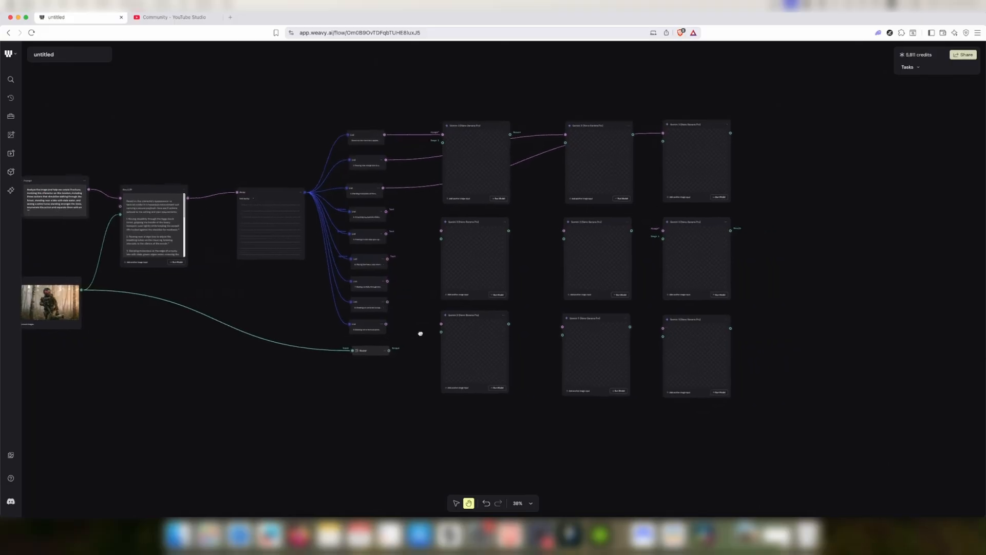
scroll(418, 334, up, 5)
scroll(303, 384, up, 2)
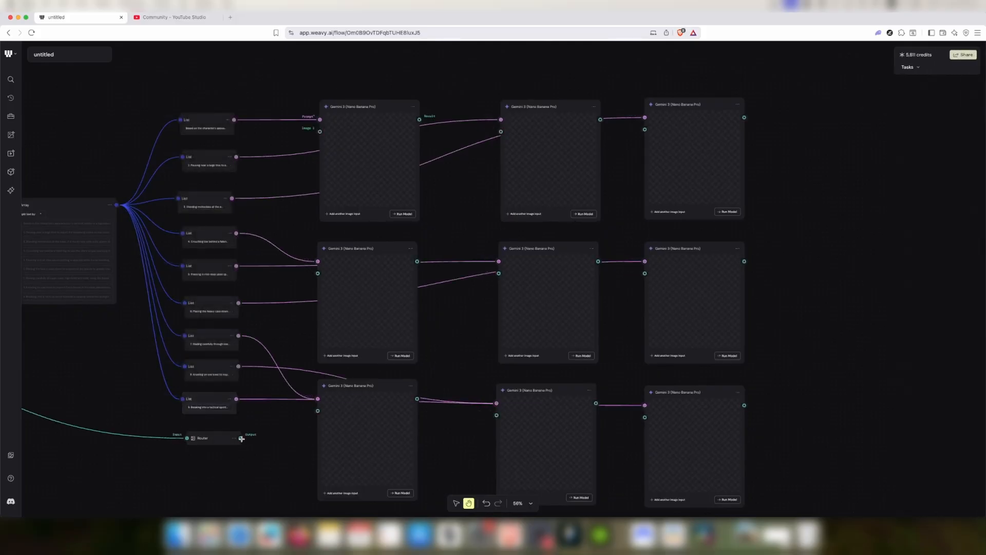
drag(241, 438, 320, 131)
drag(243, 439, 501, 133)
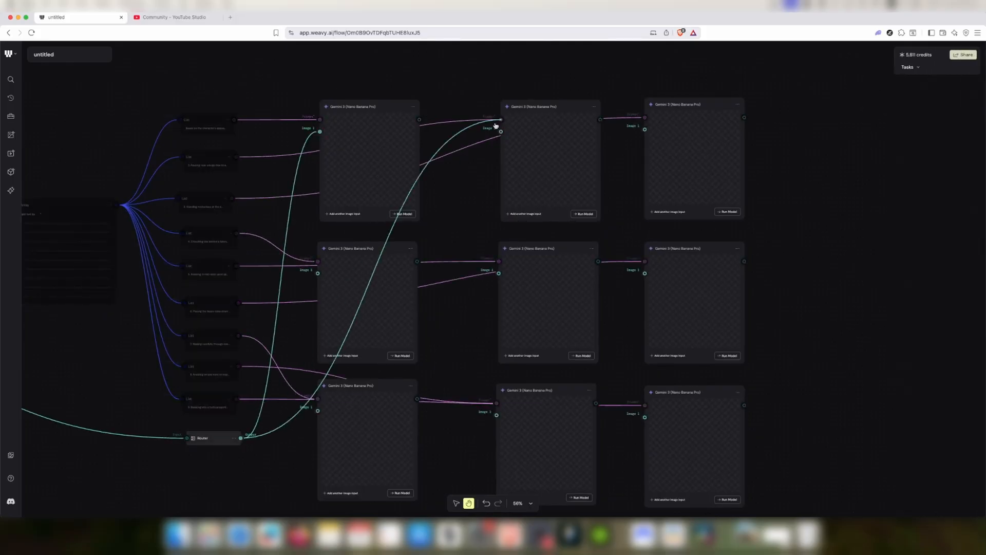
Connect the Router's output to the Image 1 inputs of the top-right and bottom-right Nano Banana Pro nodes
drag(240, 438, 645, 129)
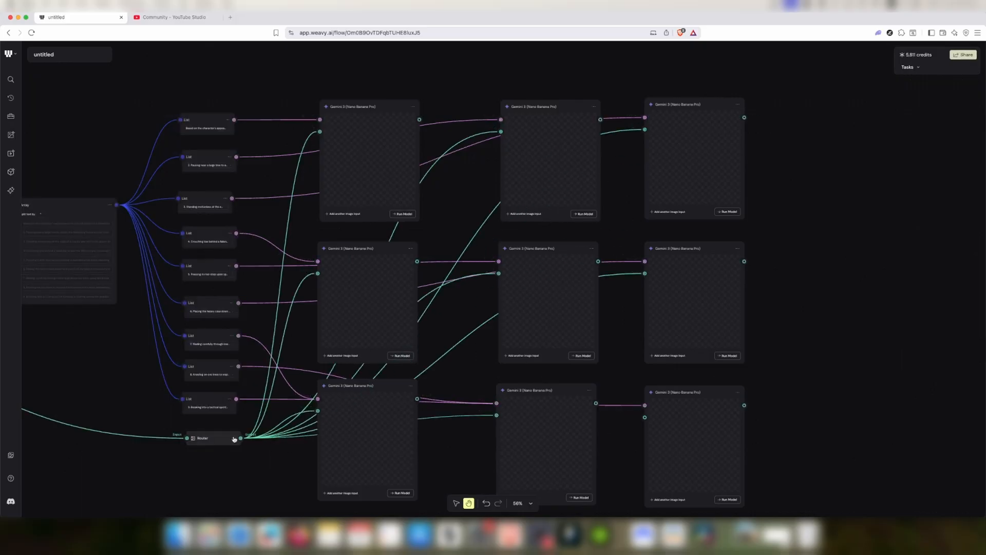
drag(266, 436, 645, 417)
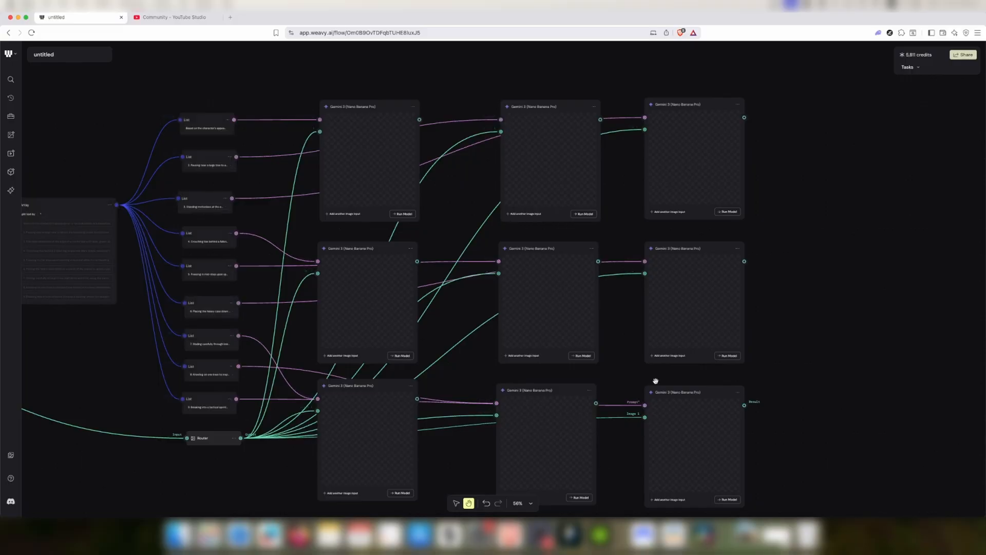
Run the model on all nine Nano Banana Pro nodes to generate the character action images
click(409, 148)
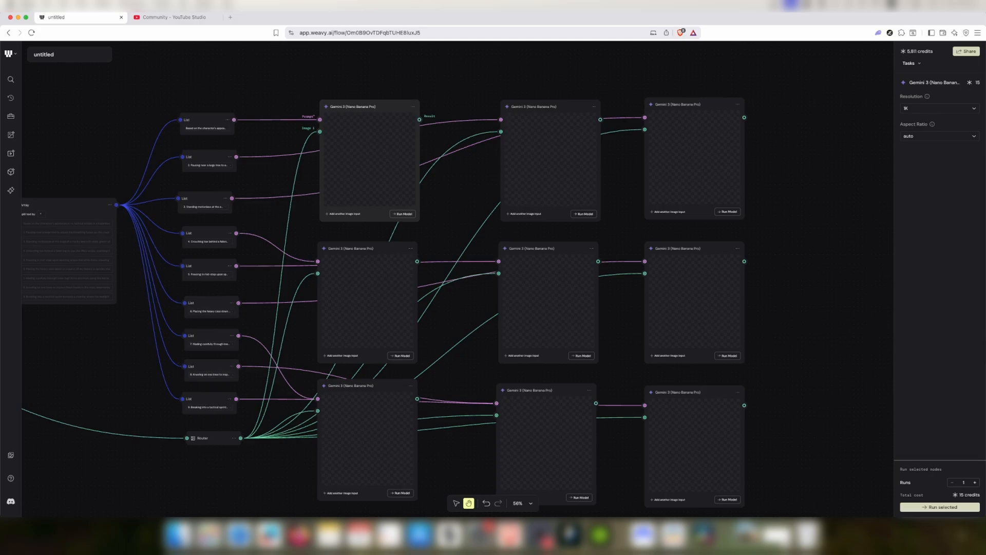
click(949, 508)
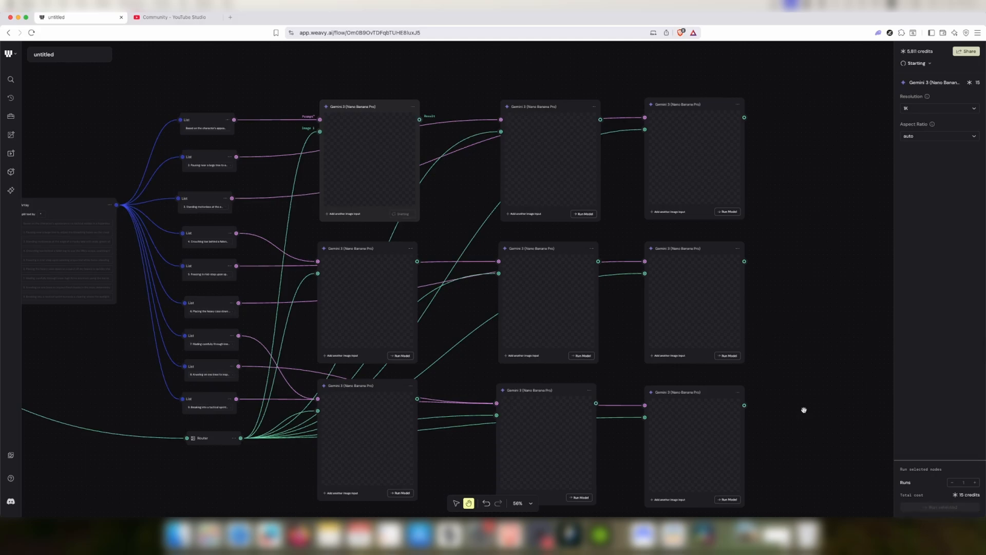
click(584, 214)
click(727, 211)
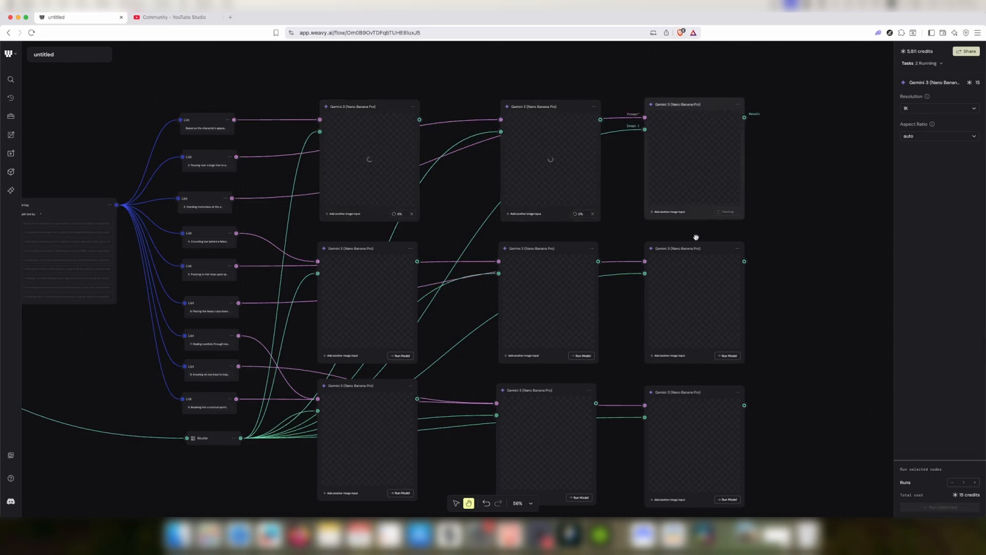
click(400, 356)
click(580, 356)
click(718, 355)
click(401, 493)
Zoom in to examine the generated images in the top row of Nano Banana Pro nodes
scroll(816, 330, down, 3)
drag(817, 330, 856, 317)
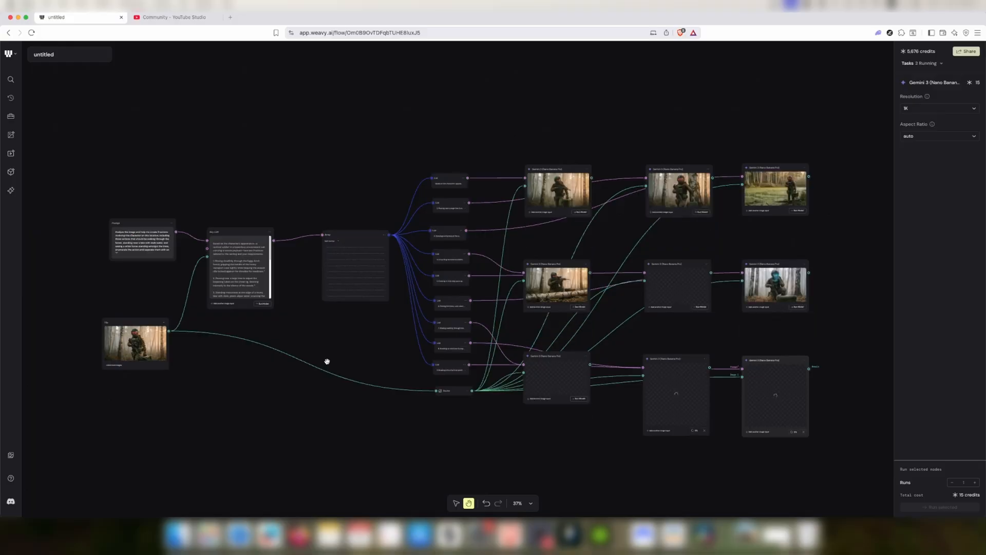
scroll(638, 166, up, 2)
scroll(639, 167, up, 10)
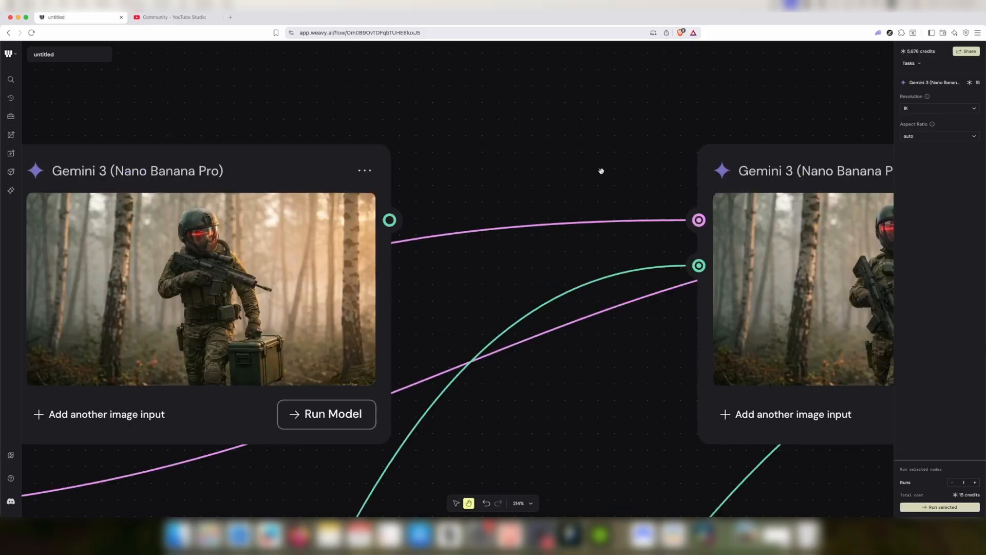
scroll(577, 181, down, 3)
drag(524, 154, 674, 140)
scroll(608, 251, up, 3)
drag(738, 112, 344, 148)
scroll(735, 196, down, 3)
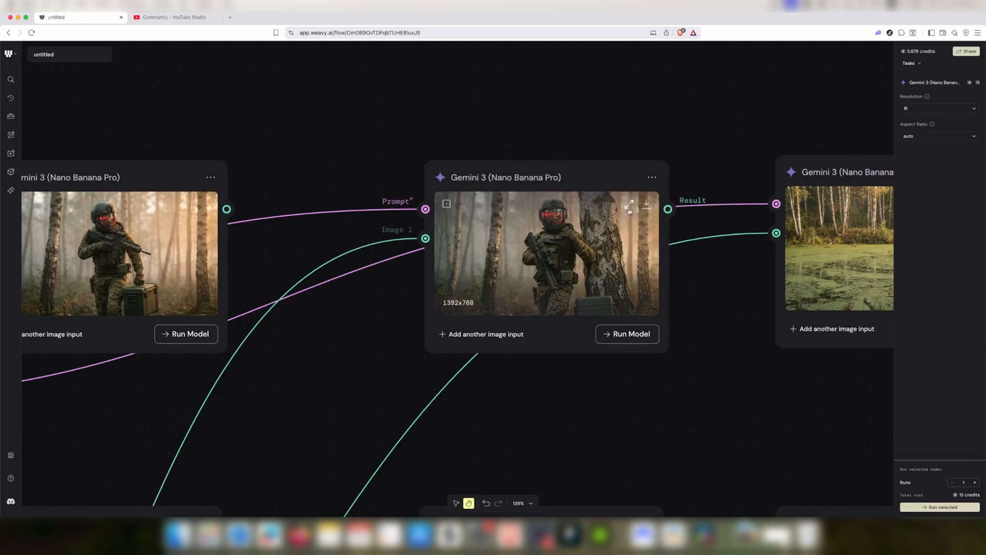
scroll(590, 228, up, 5)
drag(840, 394, 744, 372)
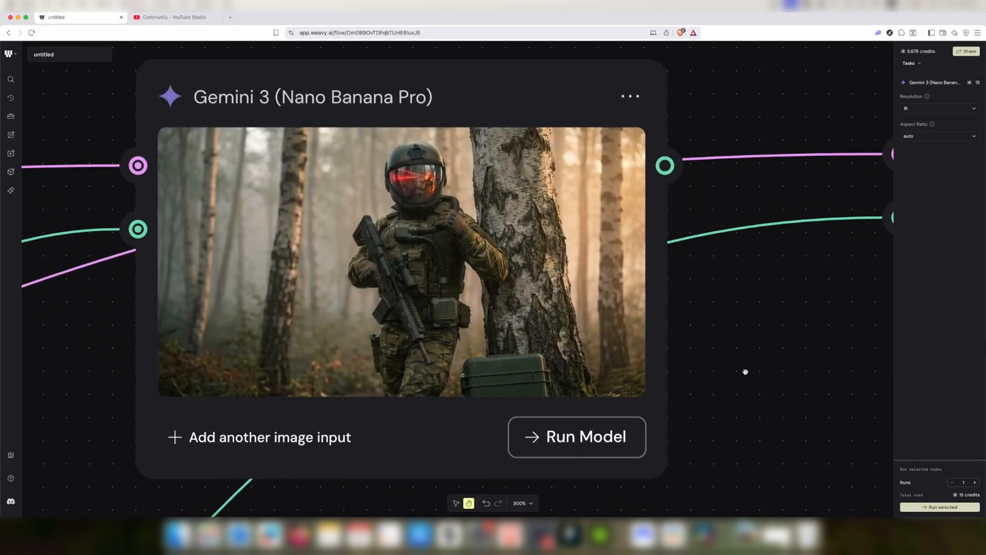
scroll(748, 336, down, 5)
drag(766, 334, 296, 319)
drag(542, 283, 659, 281)
scroll(659, 282, up, 5)
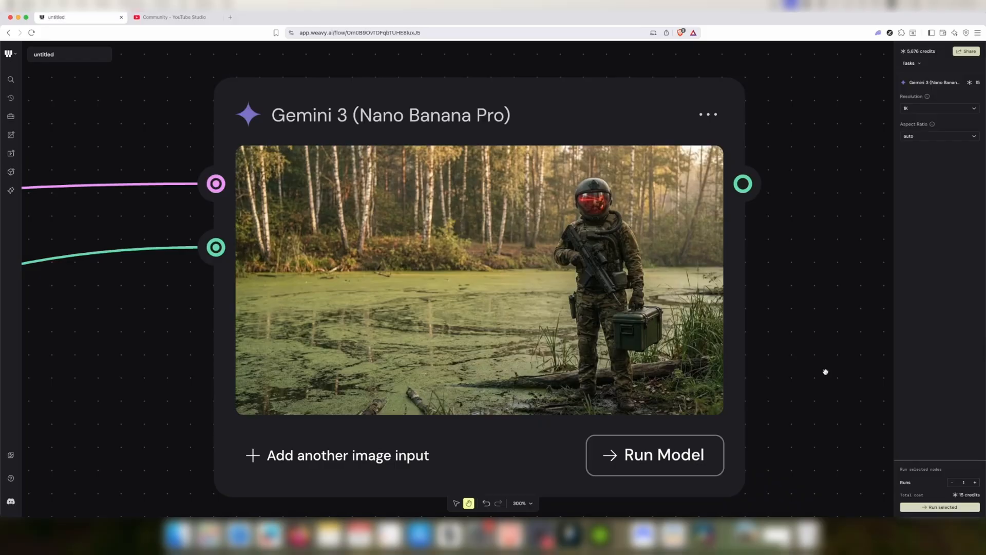
scroll(822, 378, down, 5)
Zoom in to examine the generated images in the middle row of Nano Banana Pro nodes
scroll(821, 176, down, 5)
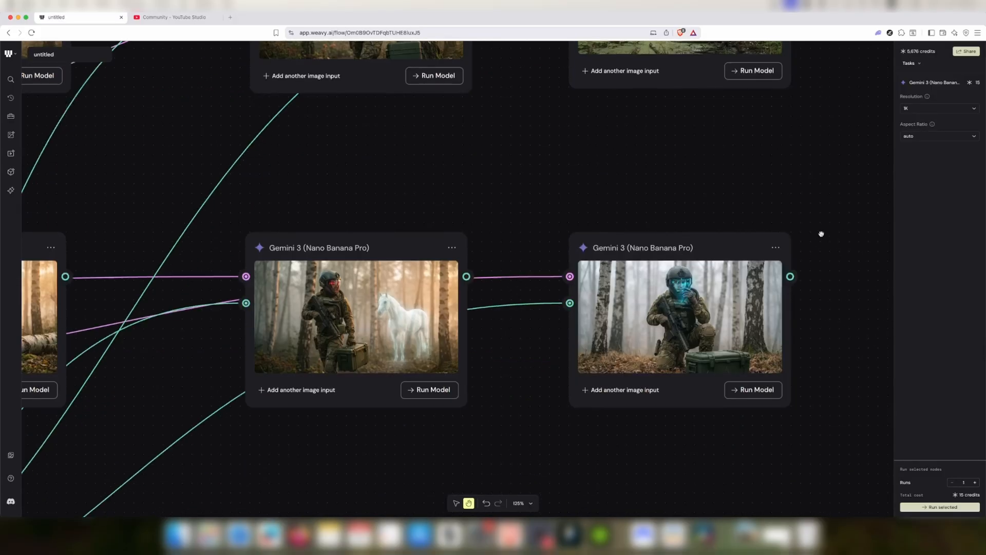
scroll(738, 354, up, 5)
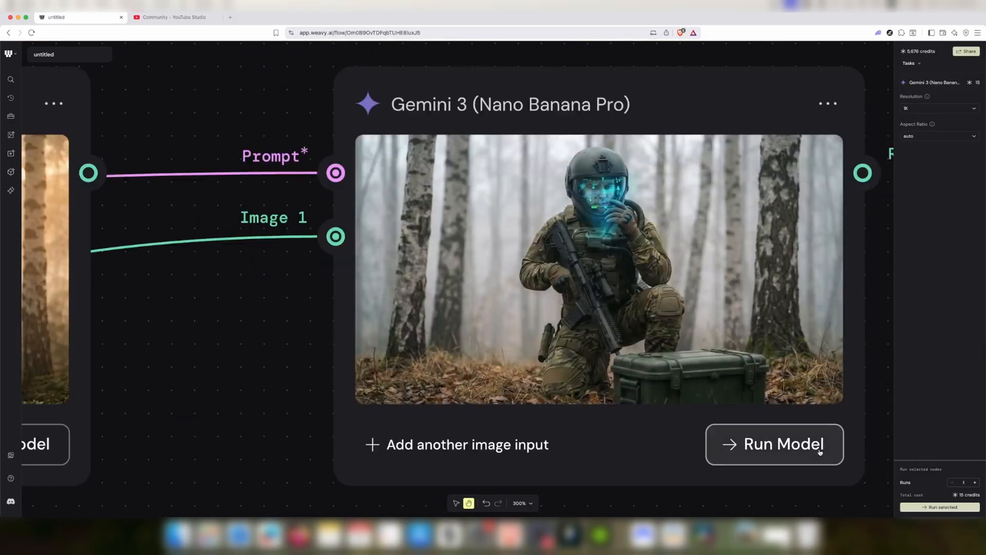
scroll(684, 438, down, 3)
scroll(461, 438, left, 6)
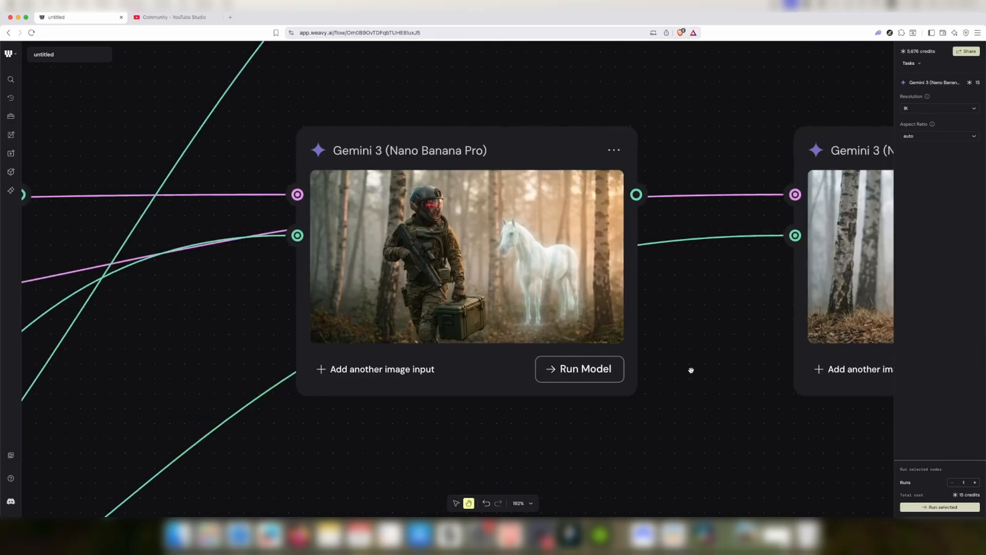
scroll(691, 370, down, 3)
scroll(543, 391, left, 5)
scroll(754, 401, up, 3)
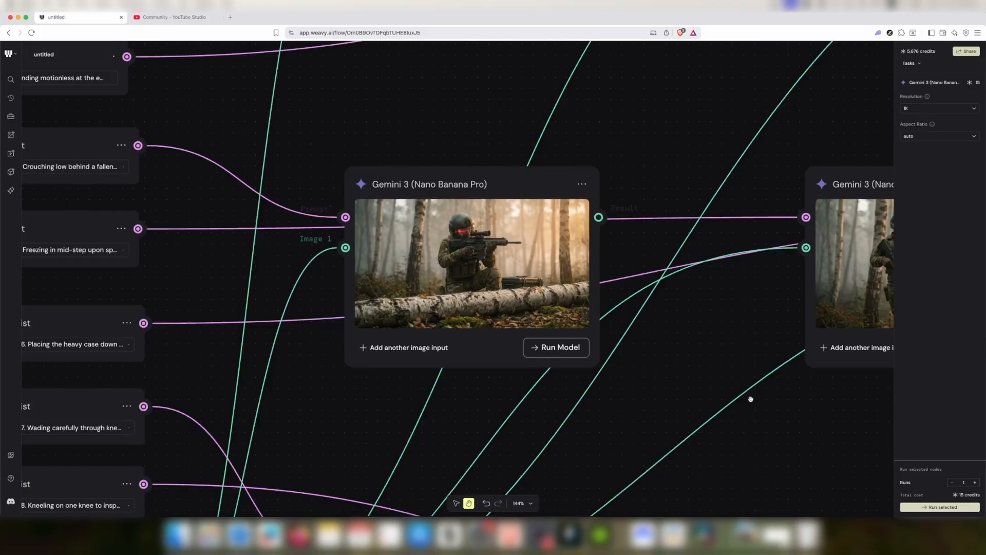
scroll(754, 401, up, 3)
scroll(656, 369, left, 4)
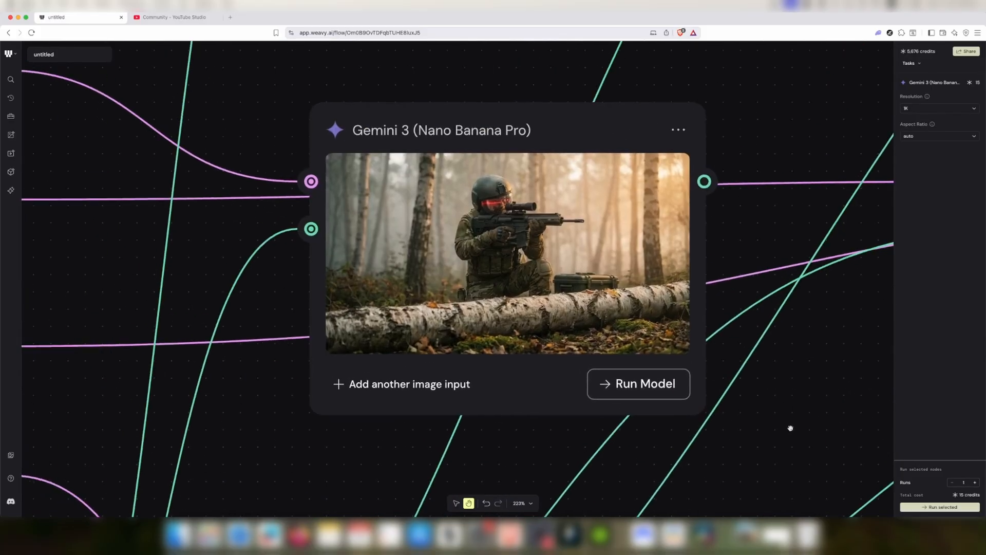
scroll(771, 422, down, 3)
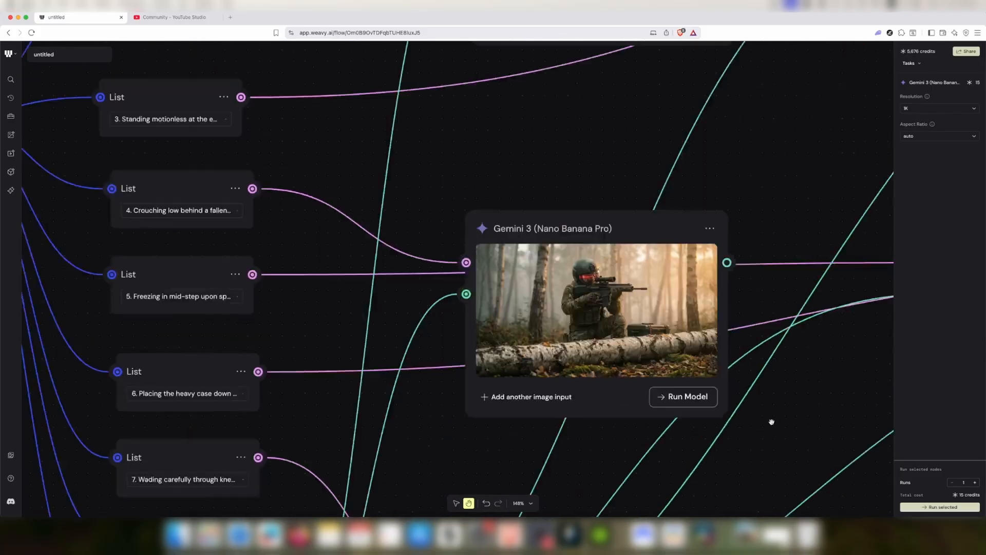
scroll(745, 334, down, 2)
scroll(645, 146, down, 5)
scroll(551, 301, up, 1)
Examine the bottom-row generated images, then zoom out to review the whole workflow
scroll(551, 301, up, 3)
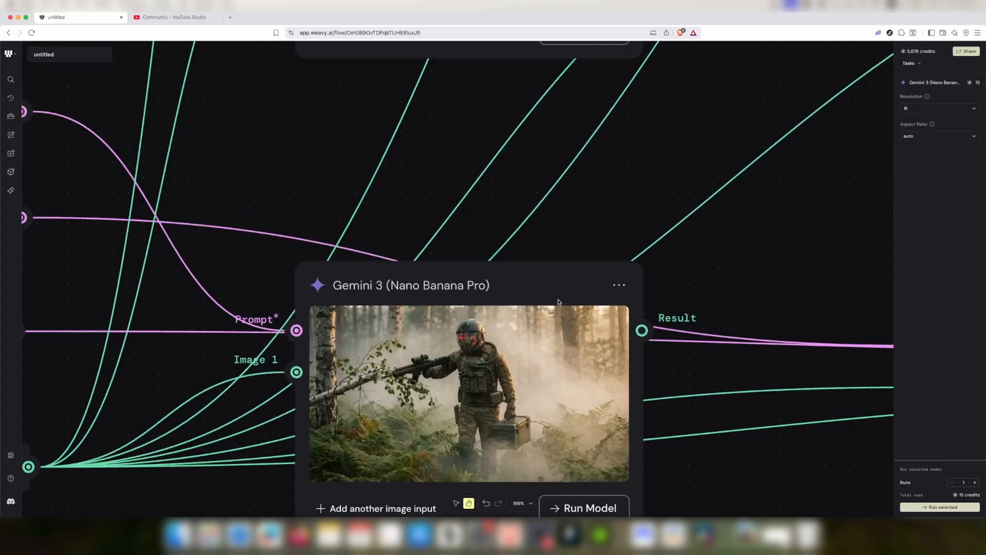
scroll(726, 185, down, 5)
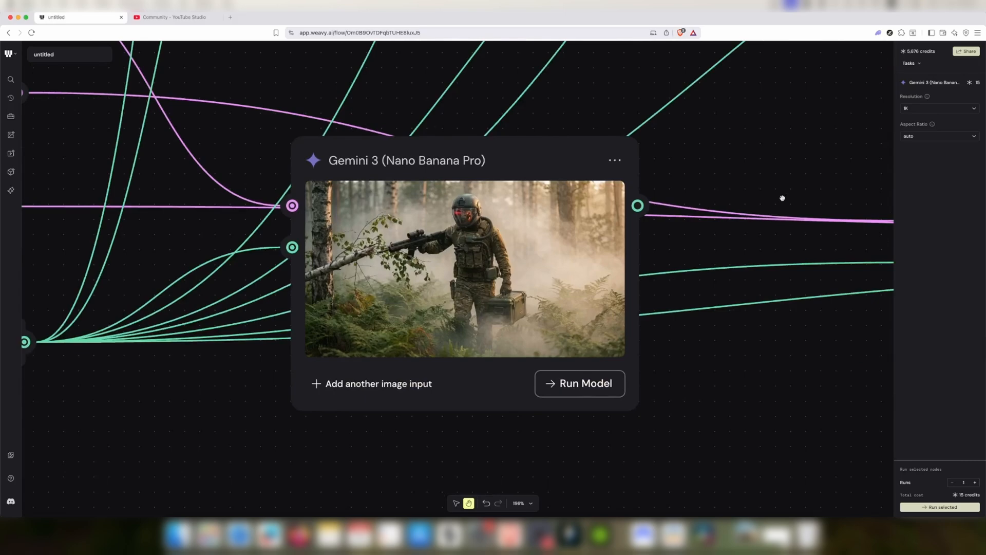
scroll(782, 198, down, 3)
scroll(801, 161, up, 6)
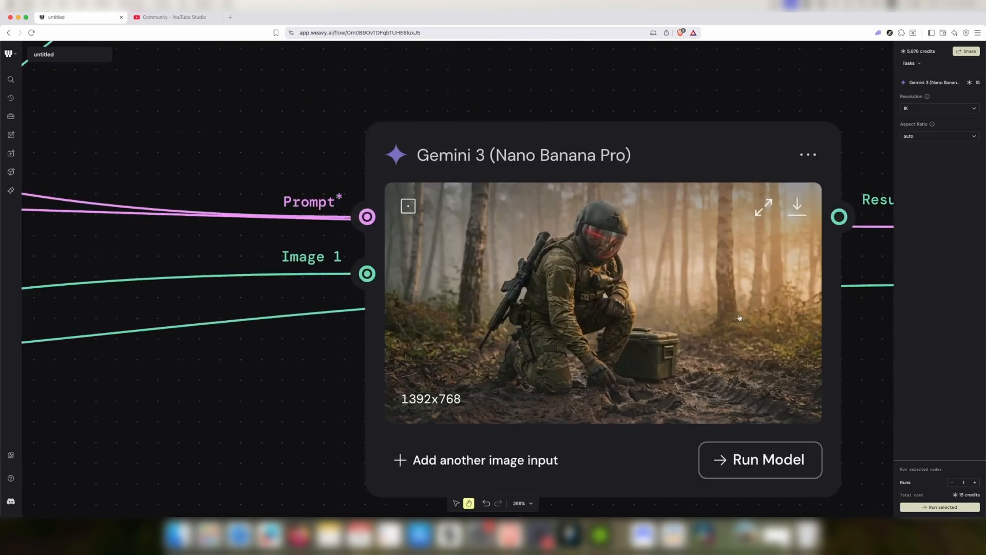
scroll(854, 344, right, 2)
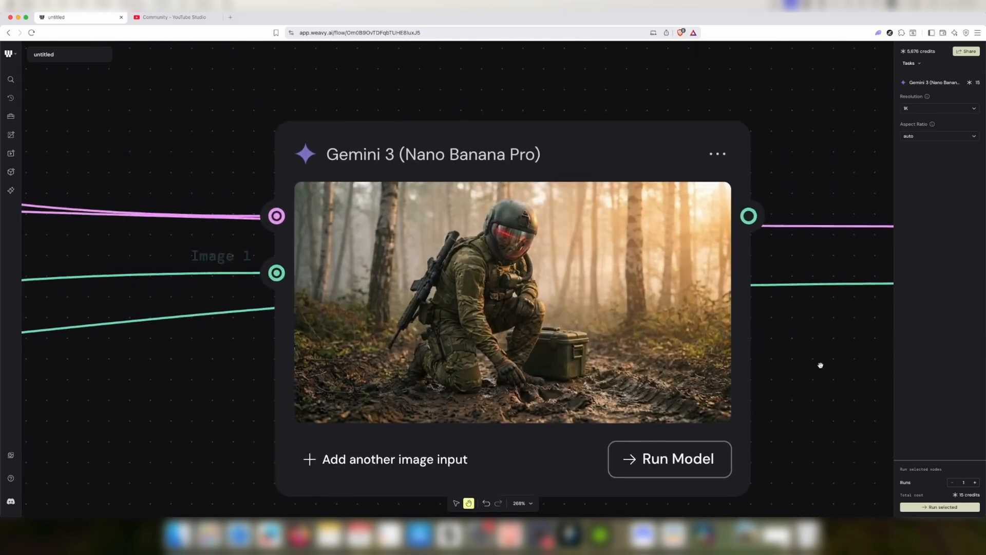
scroll(856, 363, down, 5)
scroll(799, 363, right, 2)
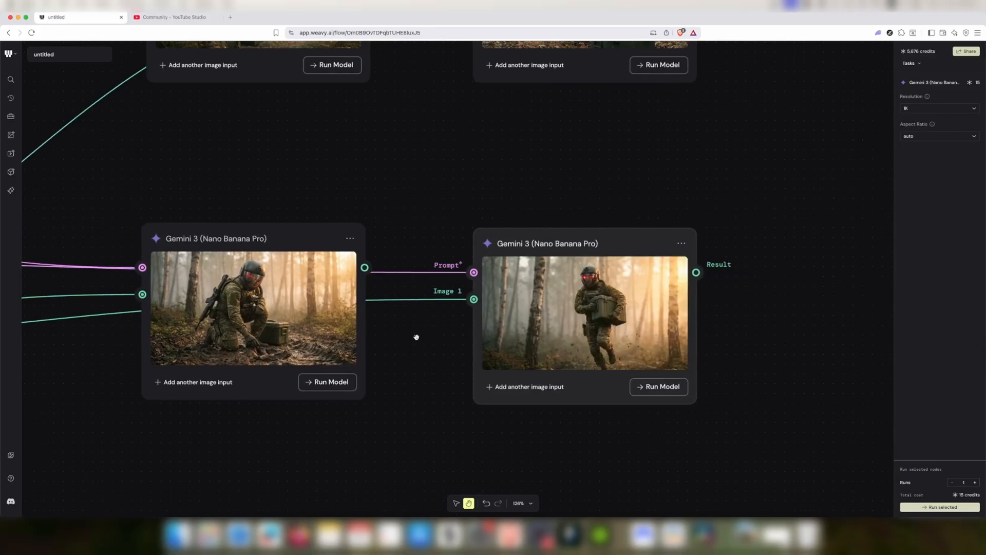
scroll(622, 334, up, 5)
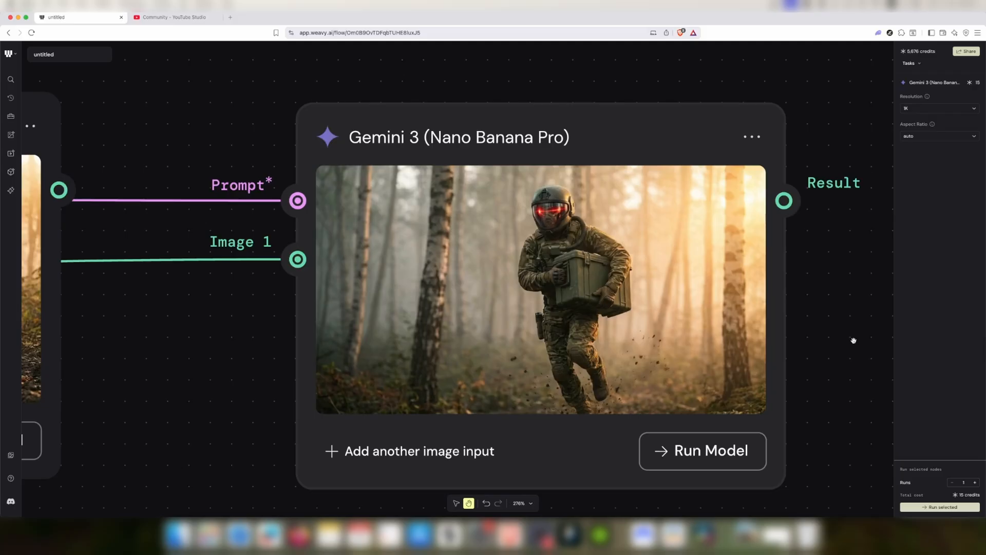
scroll(853, 341, down, 10)
drag(731, 232, 695, 306)
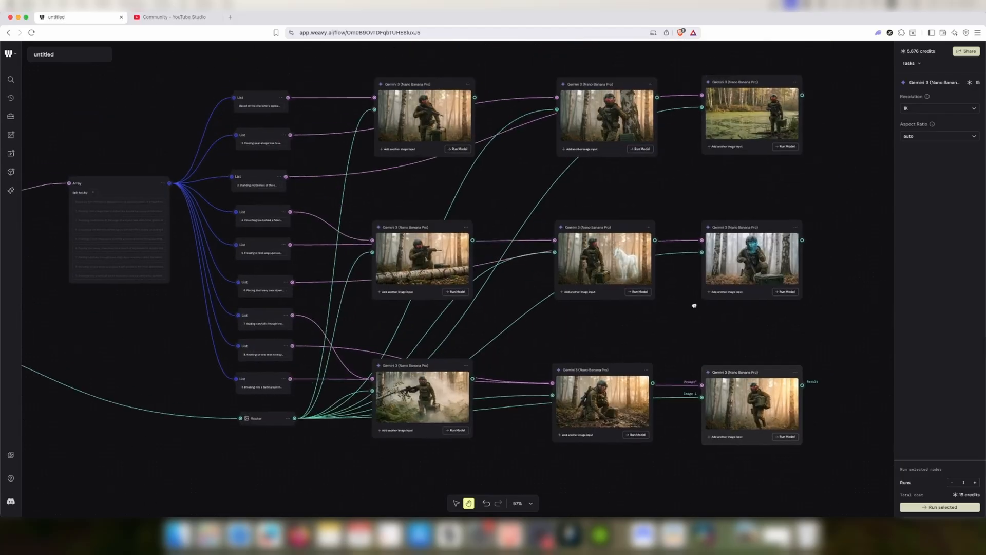
drag(140, 335, 176, 326)
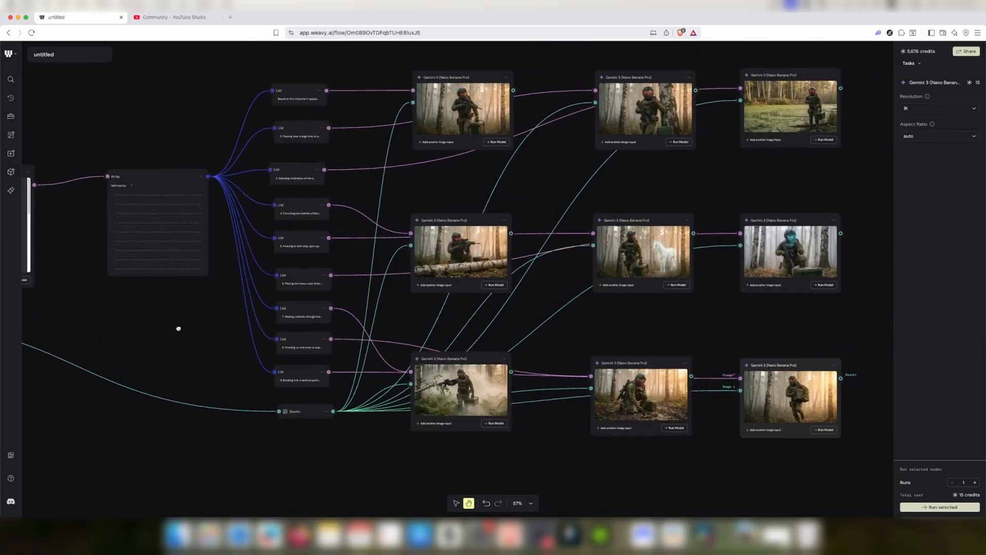
scroll(530, 216, down, 3)
drag(275, 134, 346, 165)
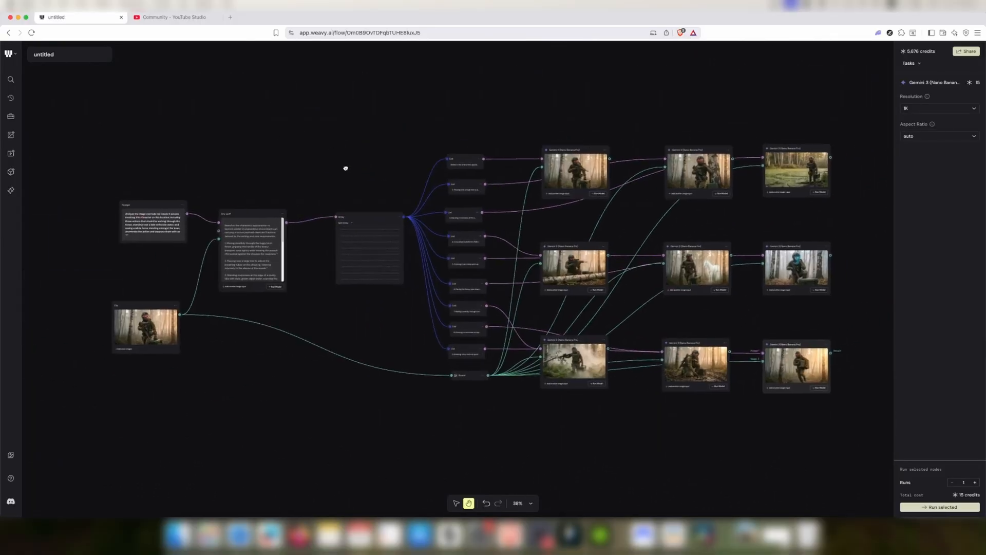